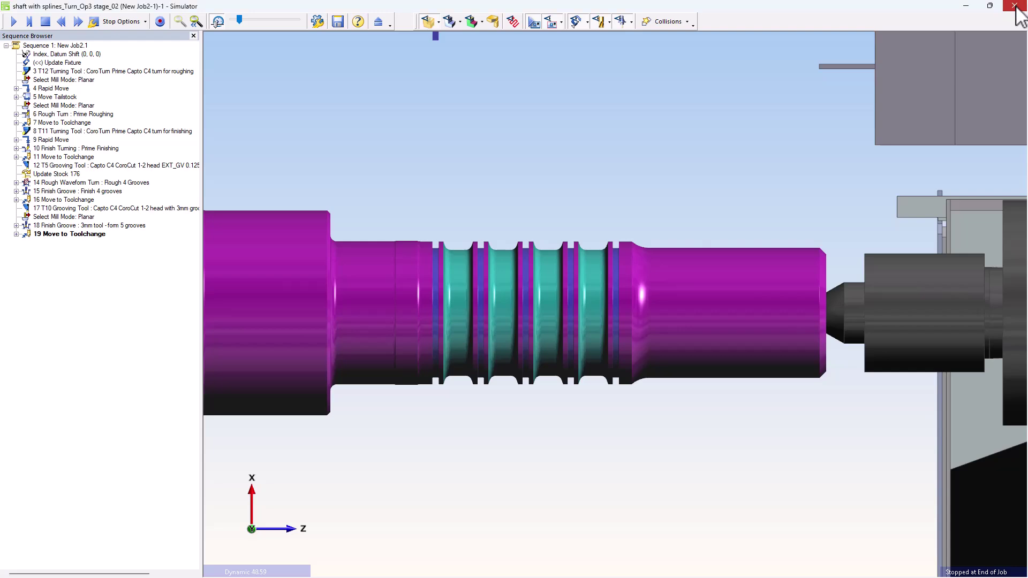
Close EDGECAM Simulator once the job has run to End of Job and all grooves are cut.
{"action": "left_click", "coordinate": [1015, 6]}
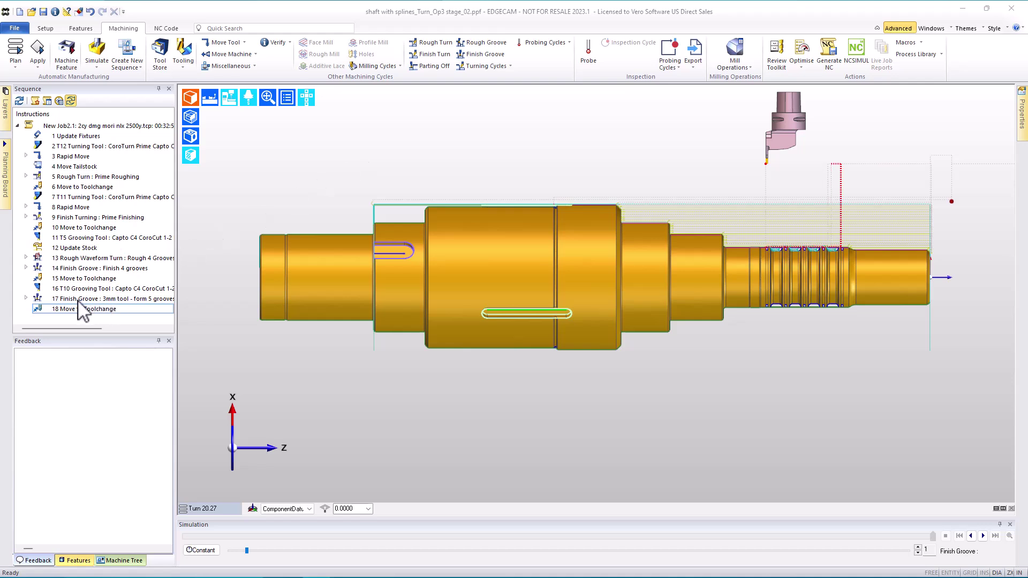
Make sequence operations 2–13 invisible, then zoom in and centre the view on the grooves.
{"action": "left_click_drag", "start_coordinate": [79, 152], "coordinate": [70, 260]}
{"action": "right_click", "coordinate": [70, 260]}
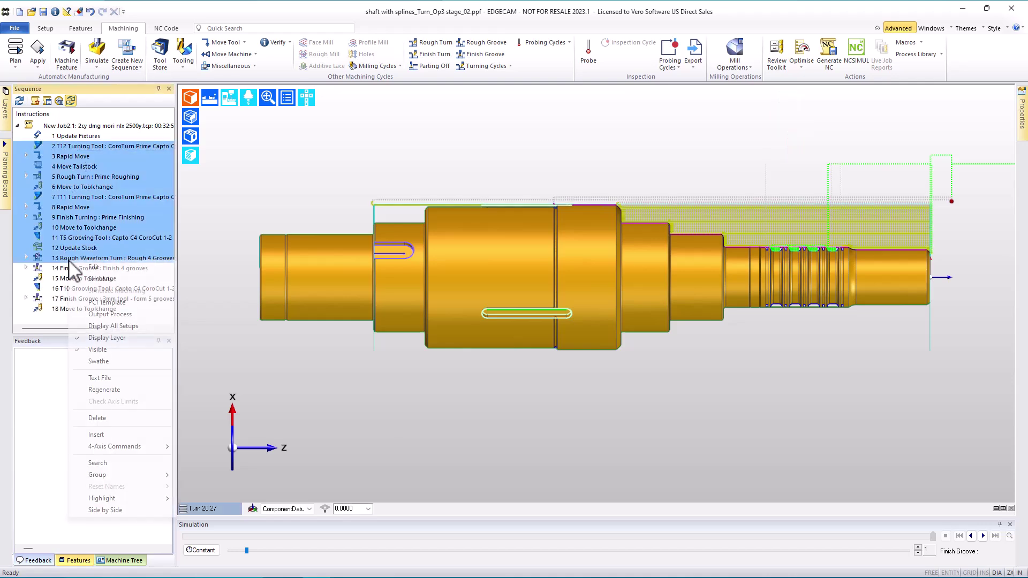
{"action": "left_click", "coordinate": [96, 350]}
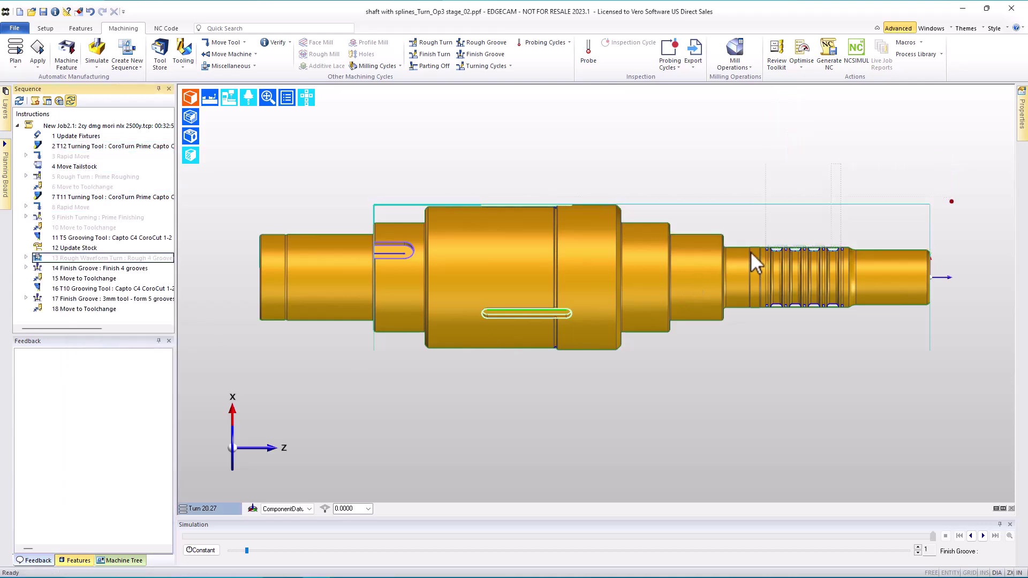
{"action": "scroll", "coordinate": [828, 246], "scroll_direction": "up", "scroll_amount": 8}
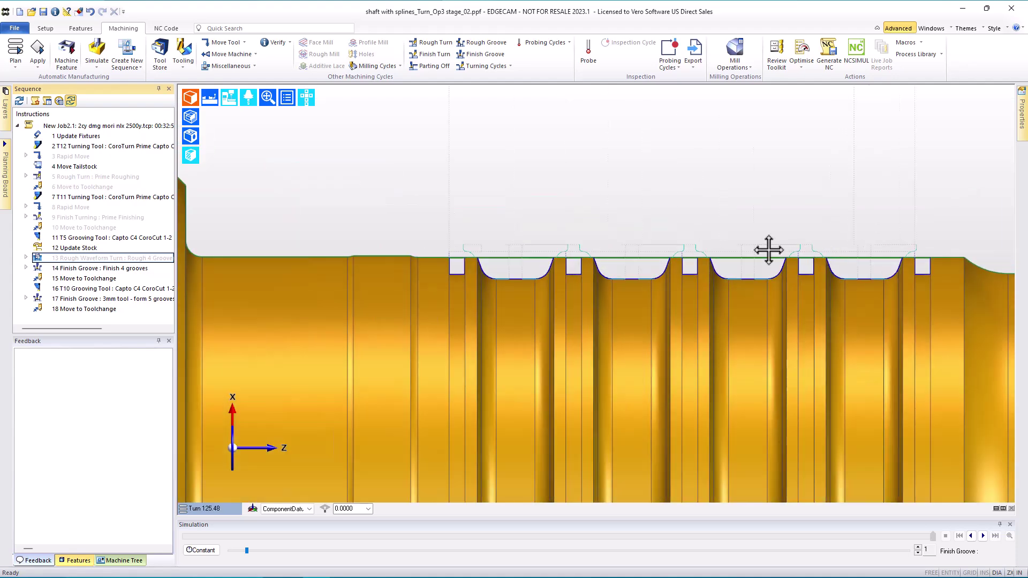
{"action": "middle_click_drag", "start_coordinate": [741, 252], "coordinate": [605, 261]}
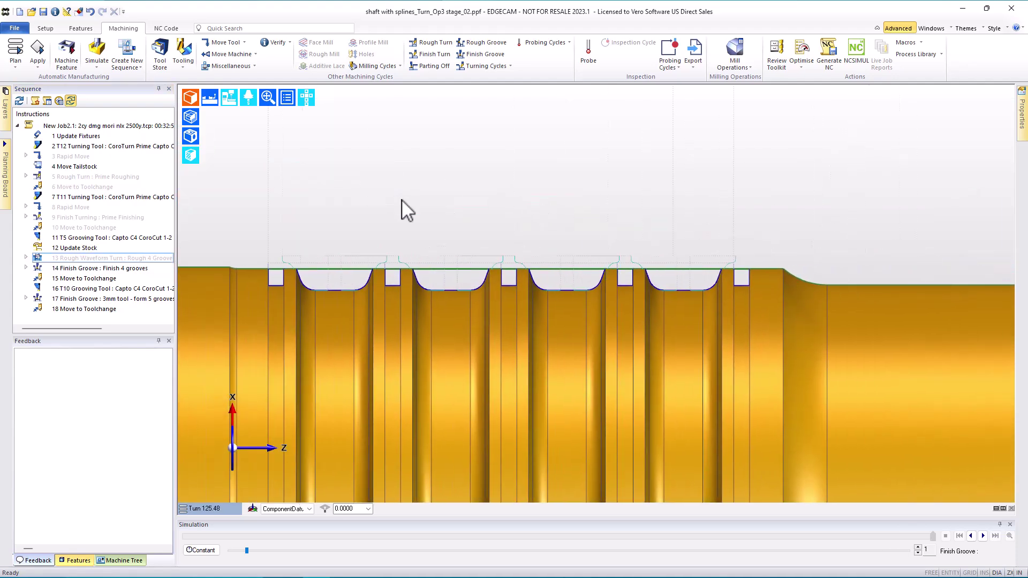
From the 3mm Finish Groove cycle, set the Turn solid layer to hidden, then cancel the cycle.
{"action": "double_click", "coordinate": [82, 300]}
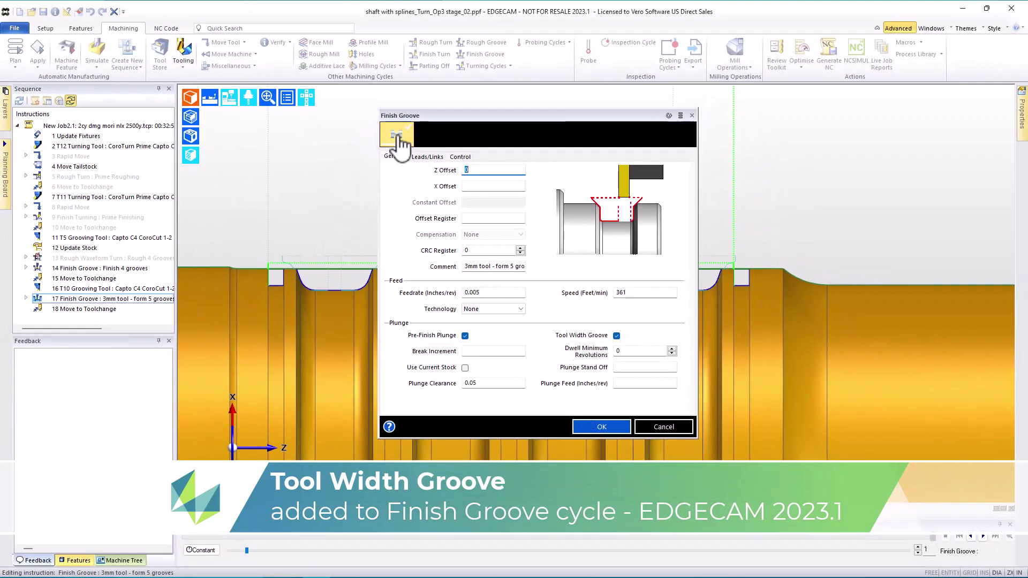
{"action": "left_click", "coordinate": [398, 138]}
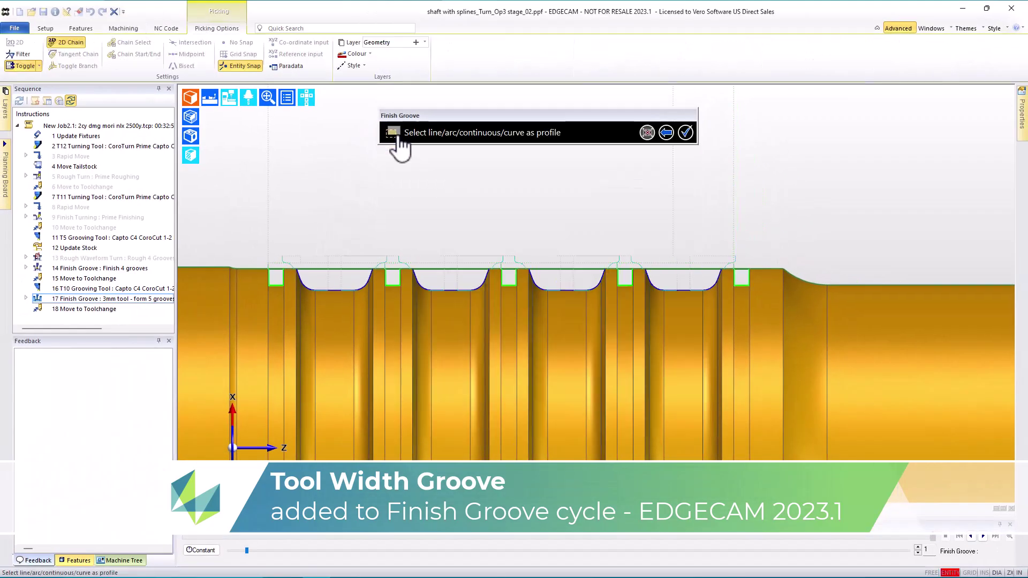
{"action": "left_click", "coordinate": [3, 113]}
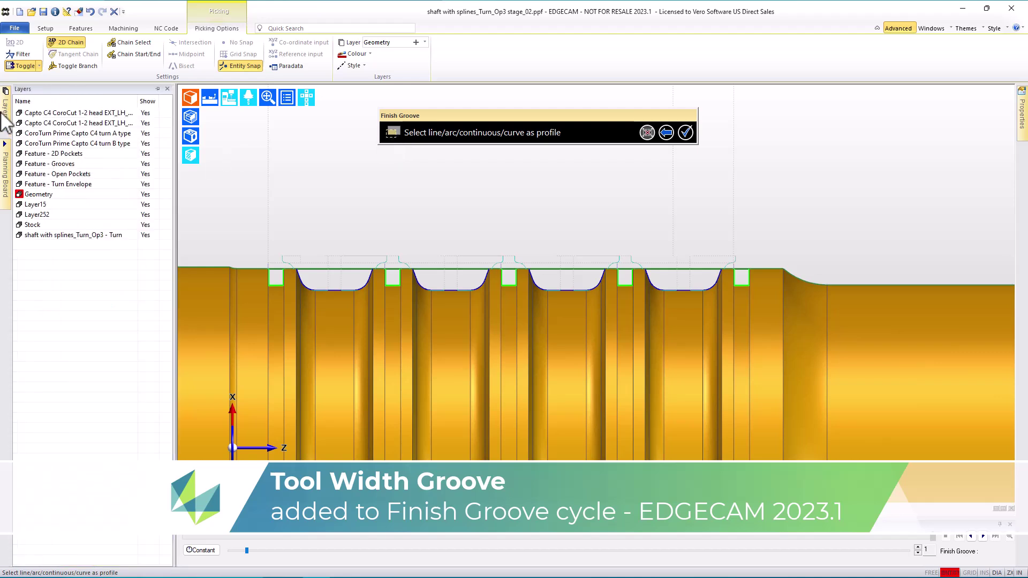
{"action": "left_click", "coordinate": [146, 236]}
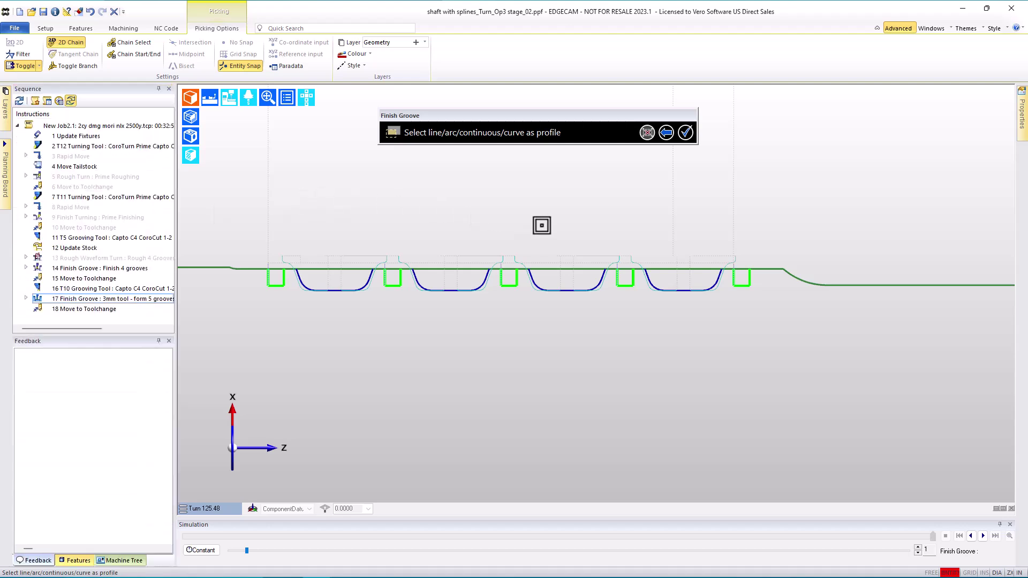
{"action": "left_click", "coordinate": [668, 134]}
{"action": "left_click", "coordinate": [683, 434]}
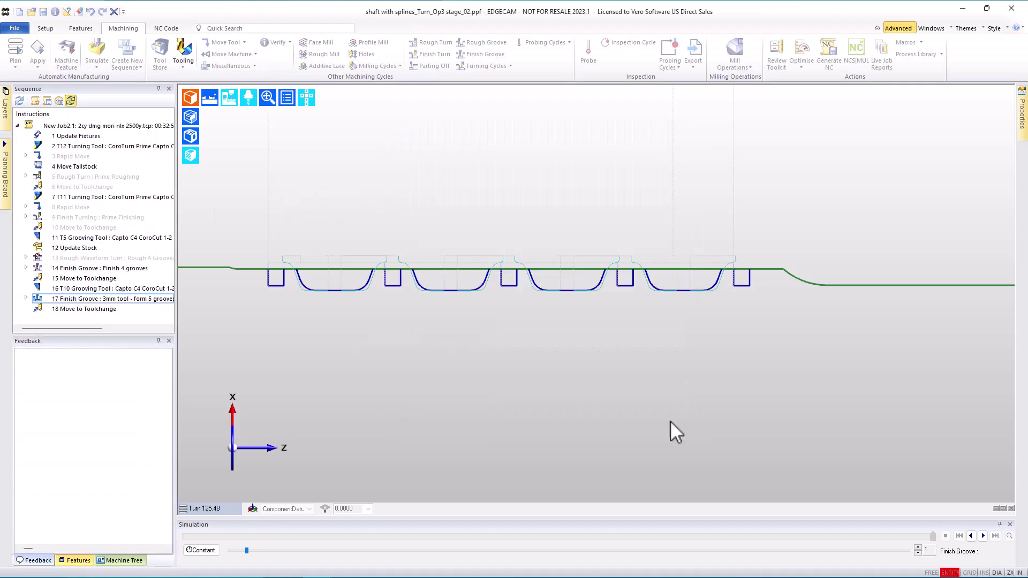
Display the Groove properties of Front Turn Groove feature 6, showing depth 0.125787.
{"action": "left_click", "coordinate": [64, 561]}
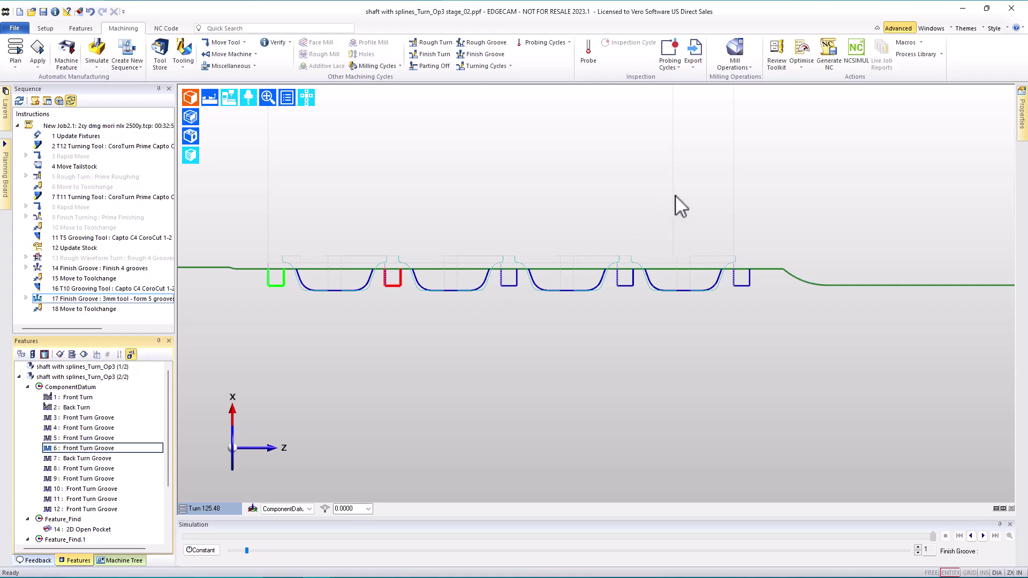
{"action": "mouse_move", "coordinate": [1023, 131]}
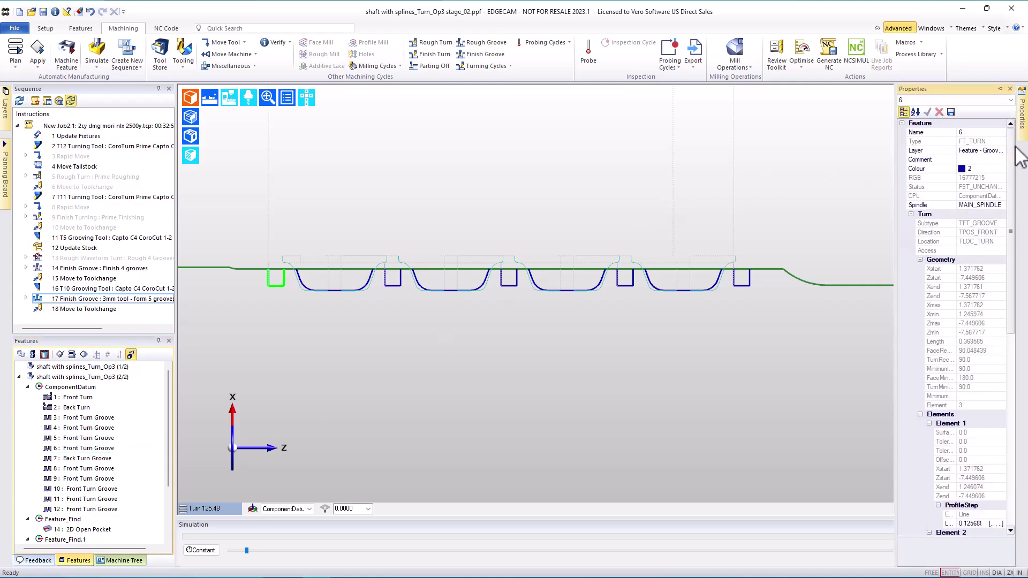
{"action": "left_click", "coordinate": [920, 415]}
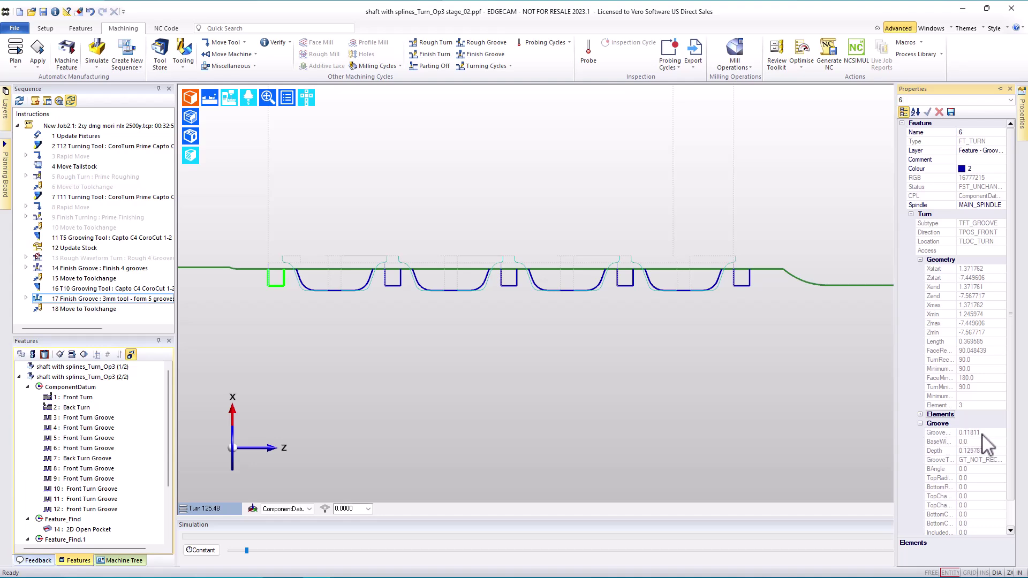
{"action": "double_click", "coordinate": [86, 289]}
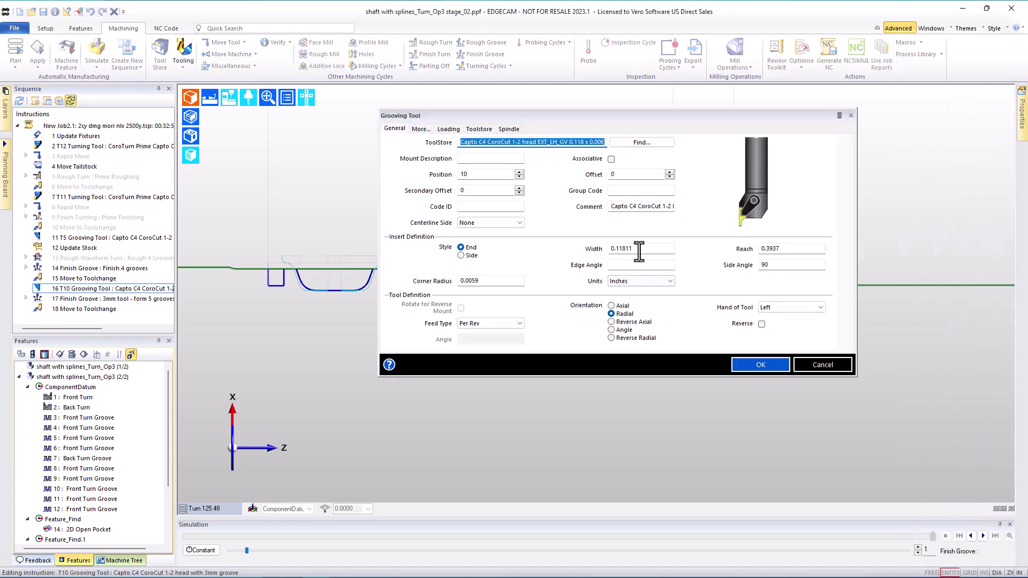
{"action": "left_click", "coordinate": [639, 252]}
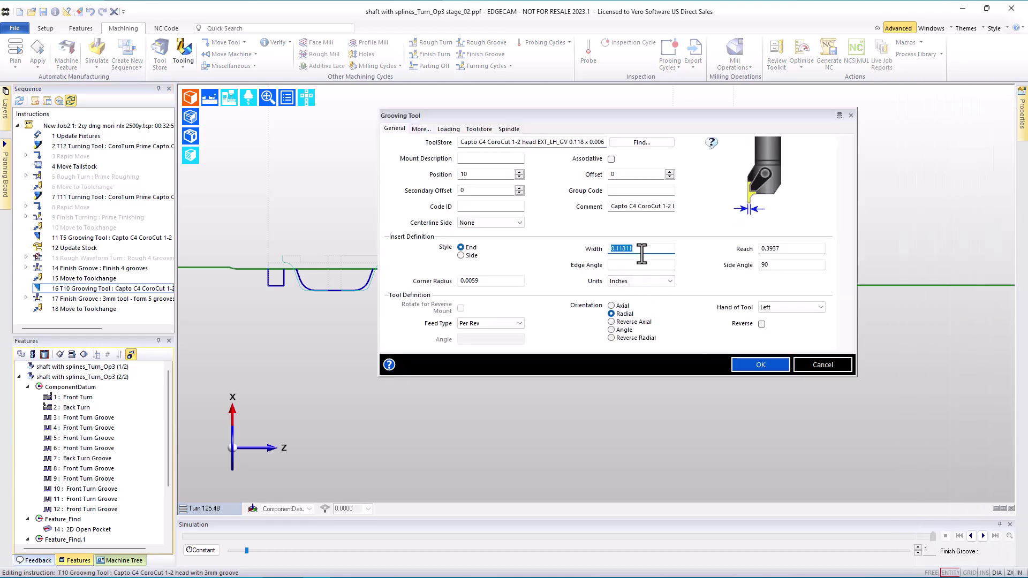
{"action": "left_click", "coordinate": [823, 365]}
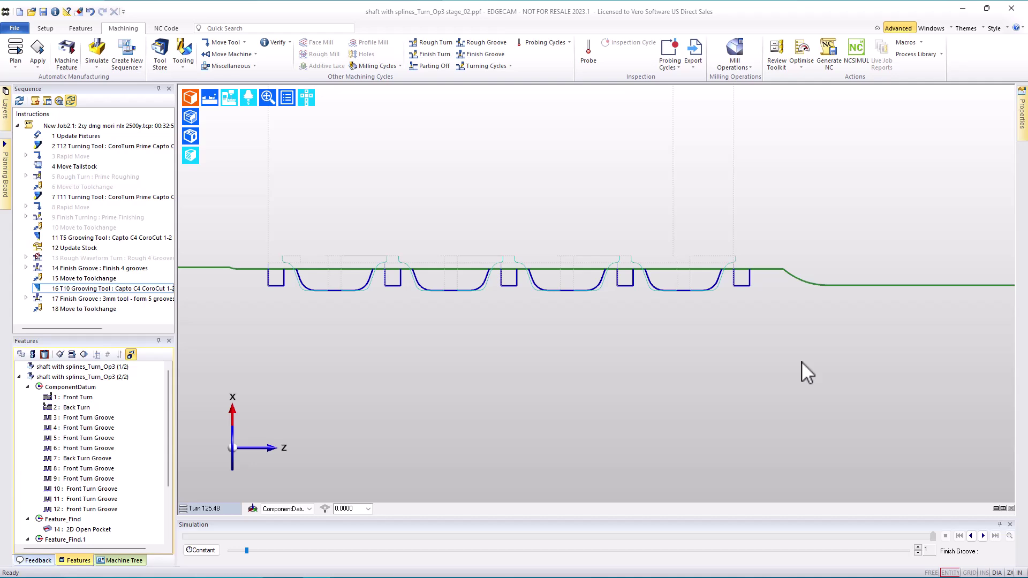
{"action": "left_click", "coordinate": [830, 53]}
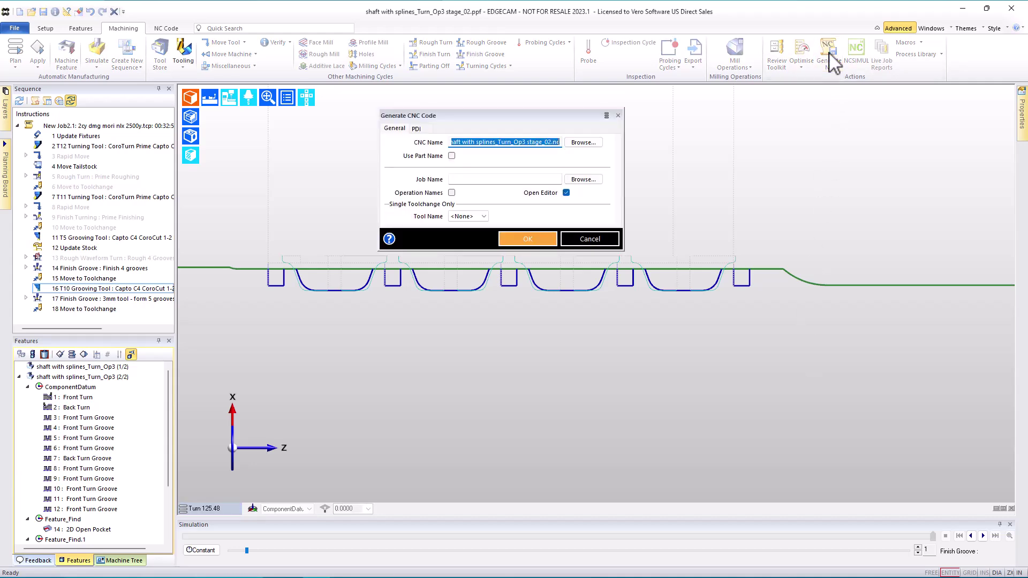
{"action": "key", "text": "Return"}
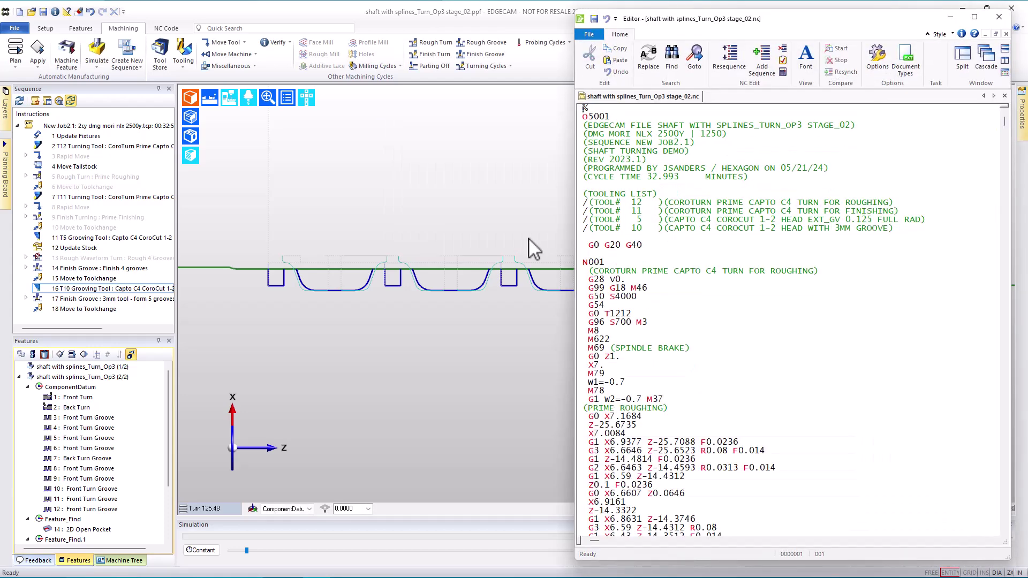
{"action": "left_click", "coordinate": [684, 62]}
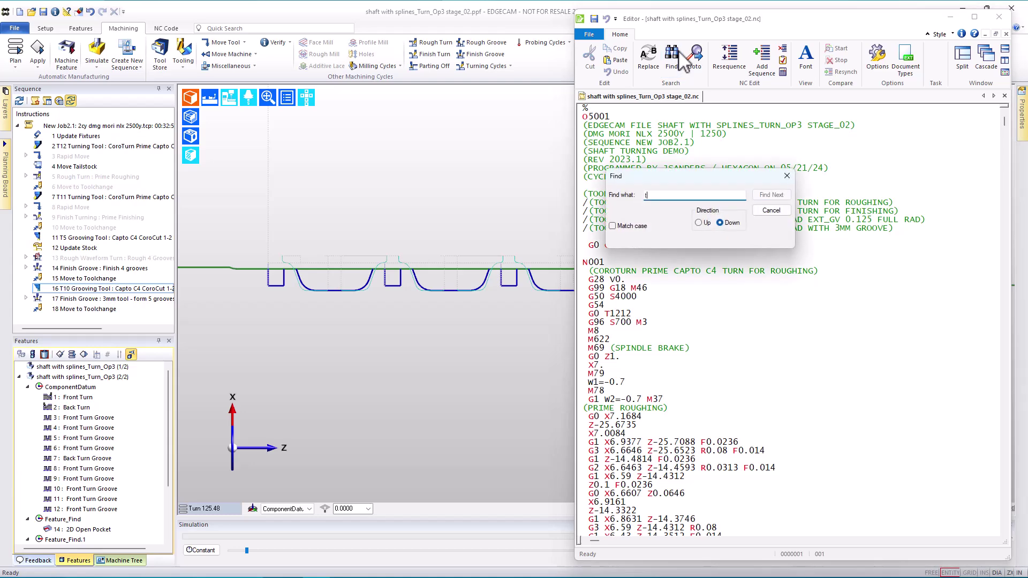
{"action": "type", "text": "t1010"}
{"action": "key", "text": "Return"}
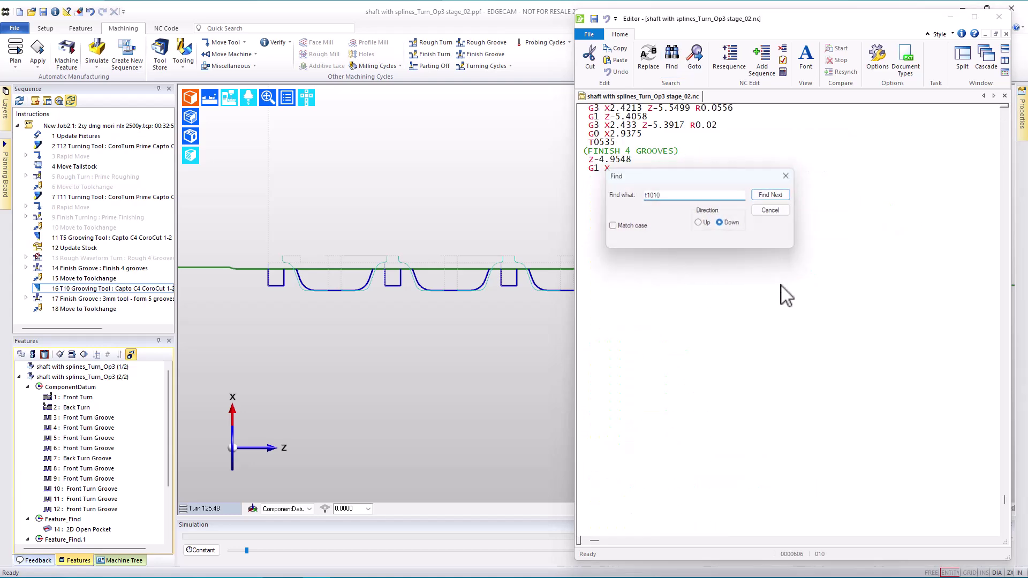
{"action": "key", "text": "Escape"}
{"action": "scroll", "coordinate": [797, 373], "scroll_direction": "down", "scroll_amount": 7}
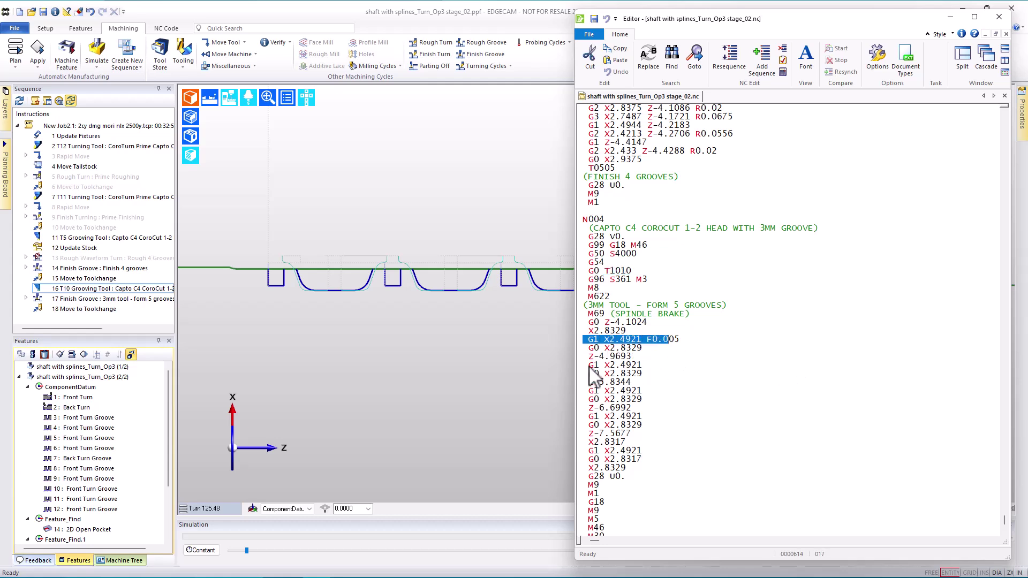
{"action": "left_click_drag", "start_coordinate": [585, 367], "coordinate": [639, 365]}
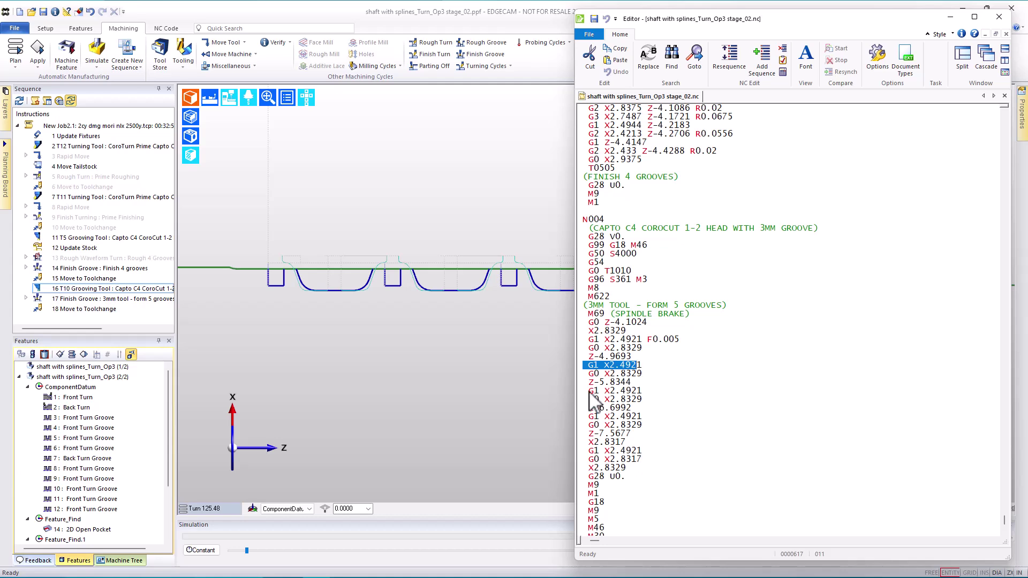
{"action": "left_click_drag", "start_coordinate": [588, 392], "coordinate": [640, 390]}
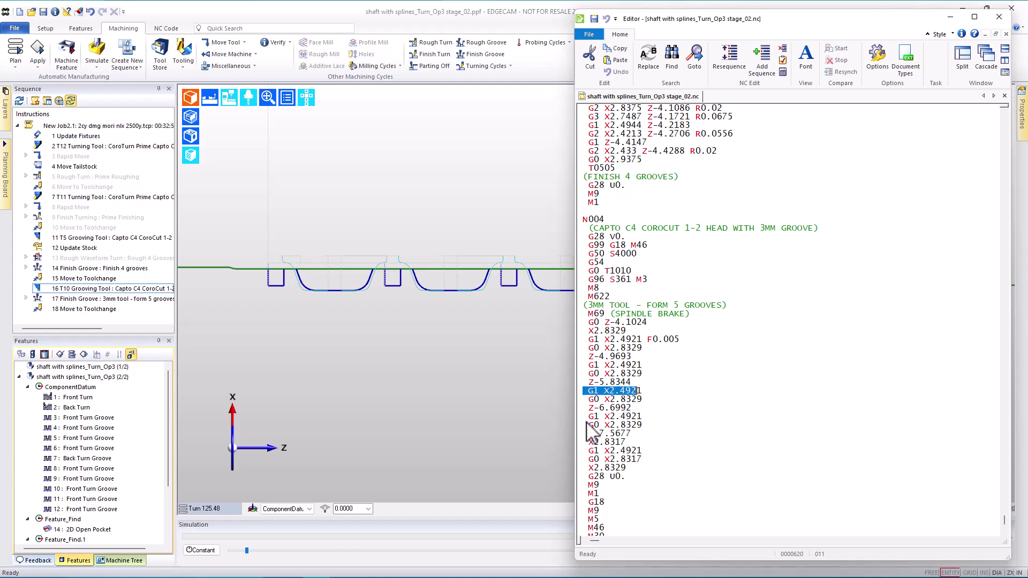
{"action": "left_click_drag", "start_coordinate": [588, 419], "coordinate": [654, 419]}
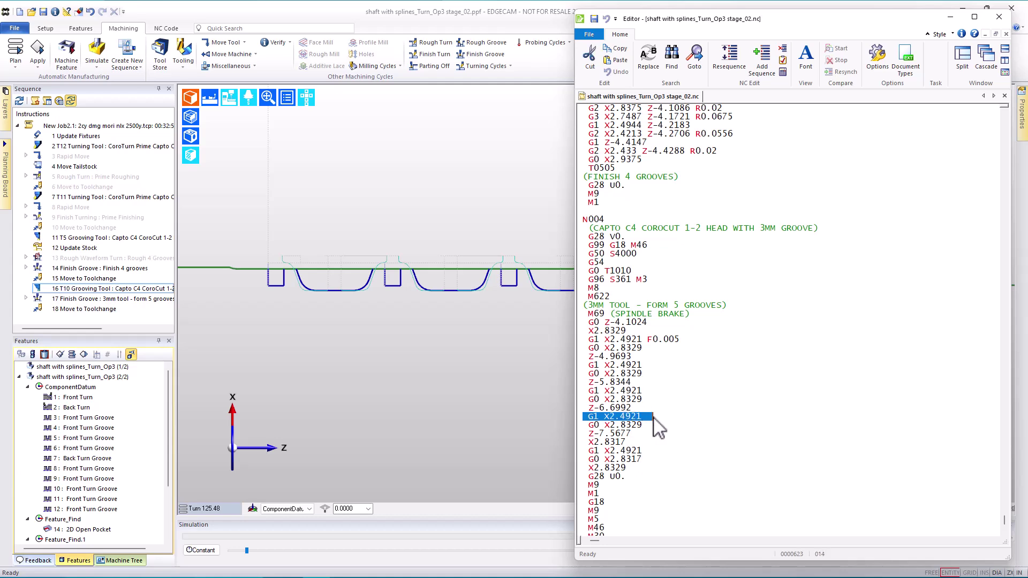
{"action": "left_click", "coordinate": [585, 452]}
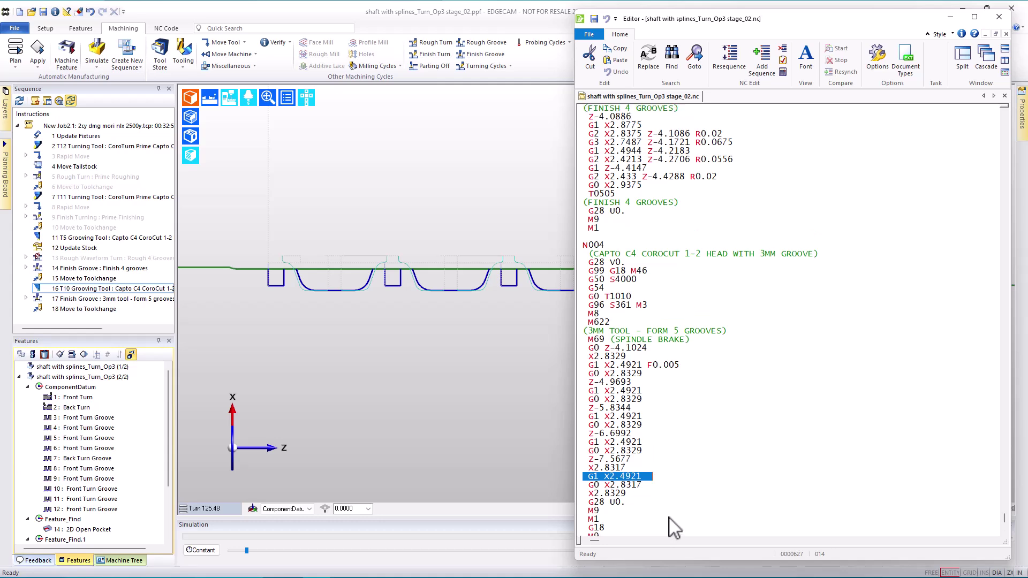
{"action": "scroll", "coordinate": [673, 527], "scroll_direction": "up", "scroll_amount": 8}
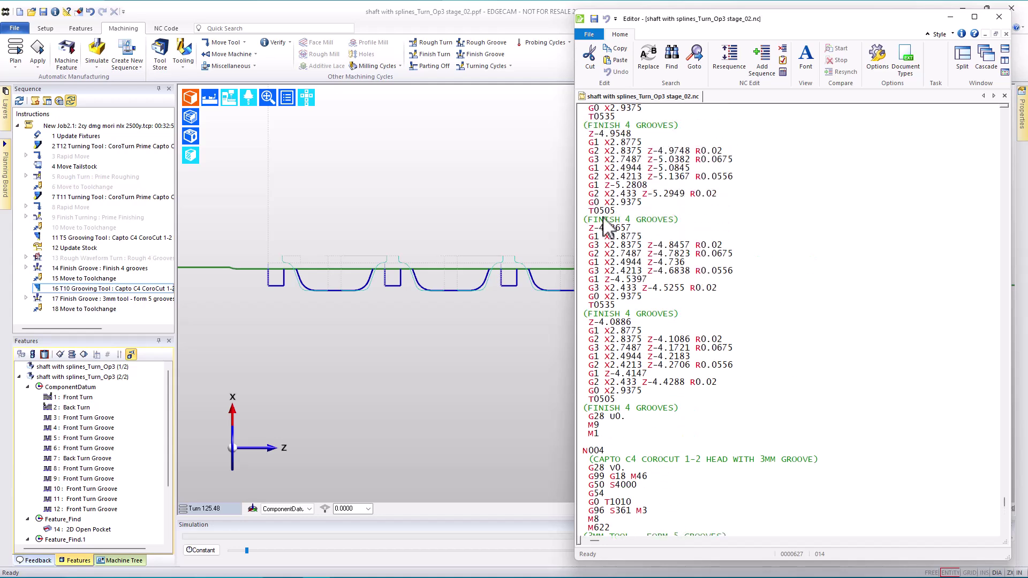
{"action": "left_click_drag", "start_coordinate": [583, 210], "coordinate": [621, 210]}
{"action": "left_click_drag", "start_coordinate": [583, 304], "coordinate": [621, 307]}
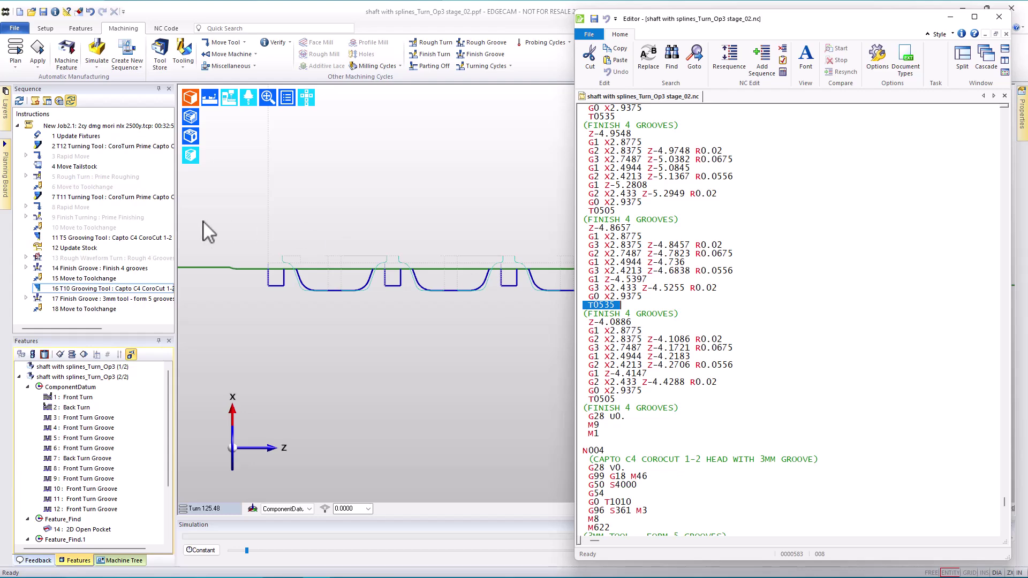
Zoom on the Finish 4 grooves toolpath and select the T5 tool and Finish Groove instructions for editing.
{"action": "left_click", "coordinate": [76, 268]}
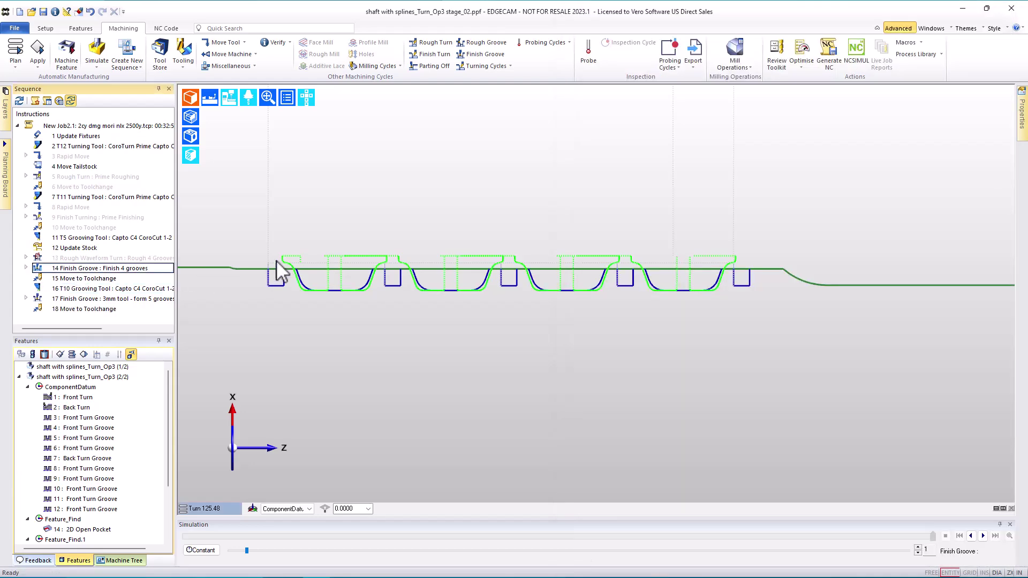
{"action": "scroll", "coordinate": [276, 260], "scroll_direction": "up", "scroll_amount": 5}
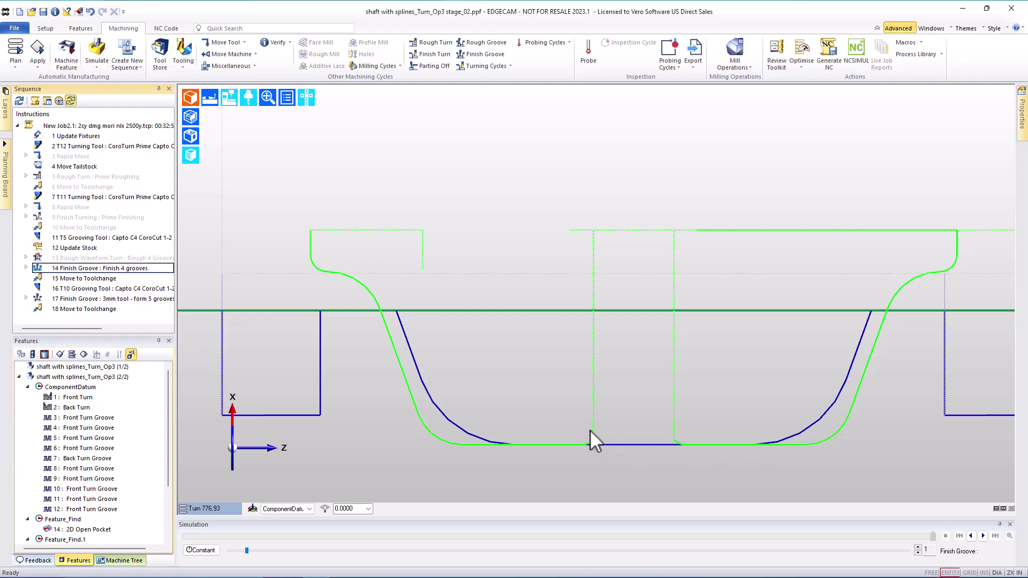
{"action": "scroll", "coordinate": [590, 430], "scroll_direction": "down", "scroll_amount": 2}
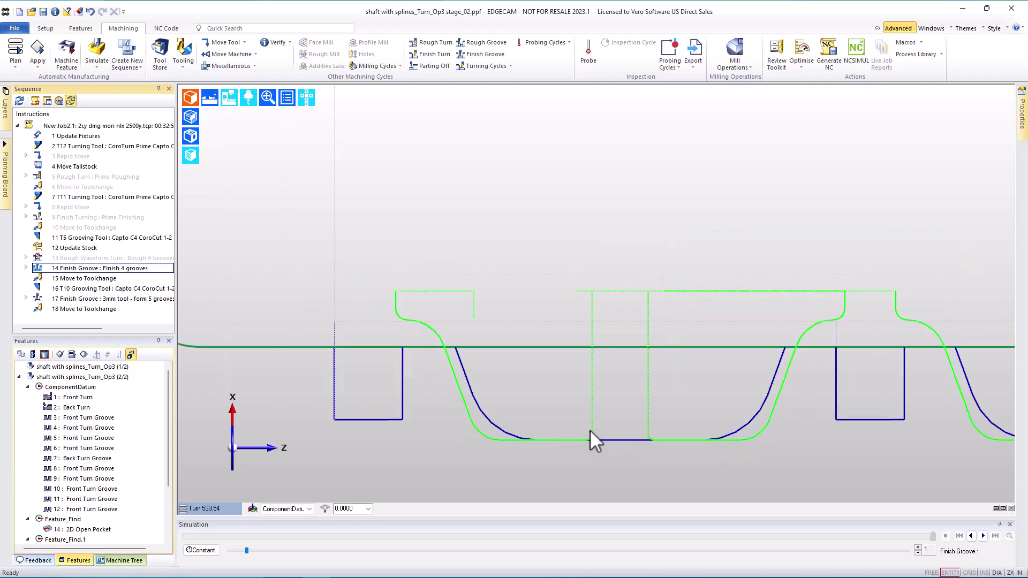
{"action": "left_click", "coordinate": [69, 238]}
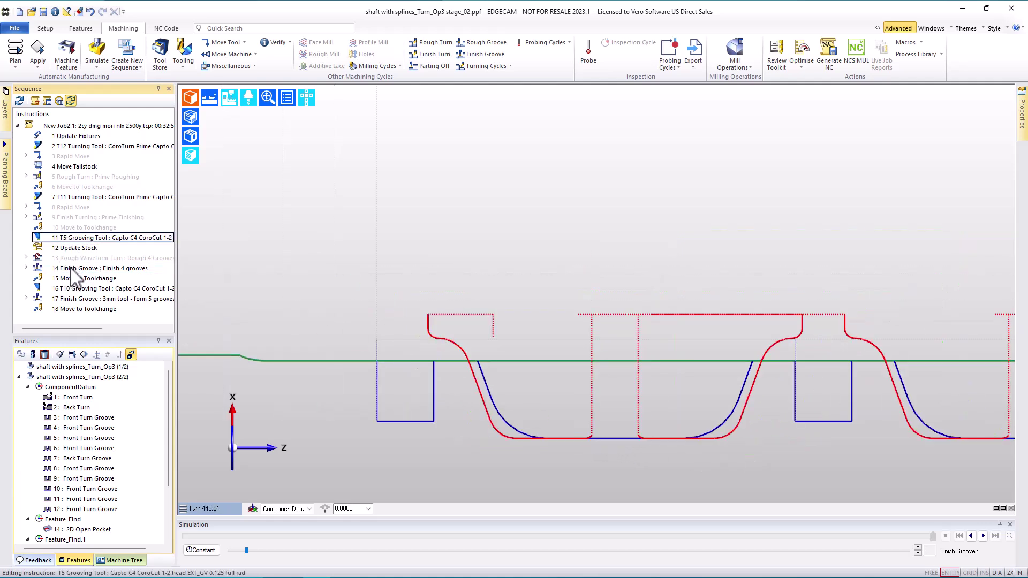
{"action": "left_click", "coordinate": [70, 267], "text": "ctrl"}
{"action": "right_click", "coordinate": [71, 270]}
Check the T5 grooving tool's position 5, offset 5 and secondary offset 35, leaving them unchanged.
{"action": "left_click", "coordinate": [80, 292]}
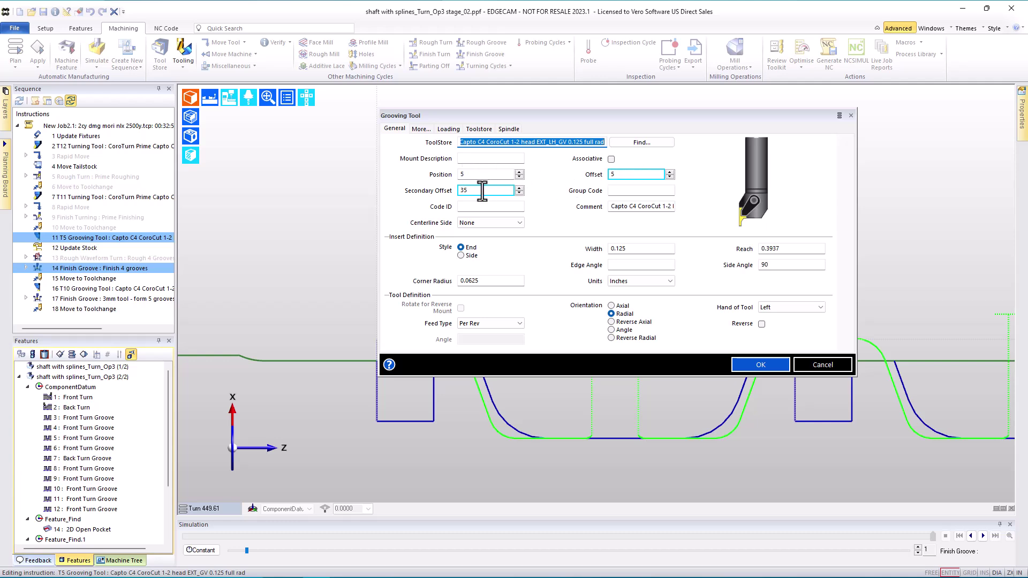
{"action": "left_click", "coordinate": [830, 366]}
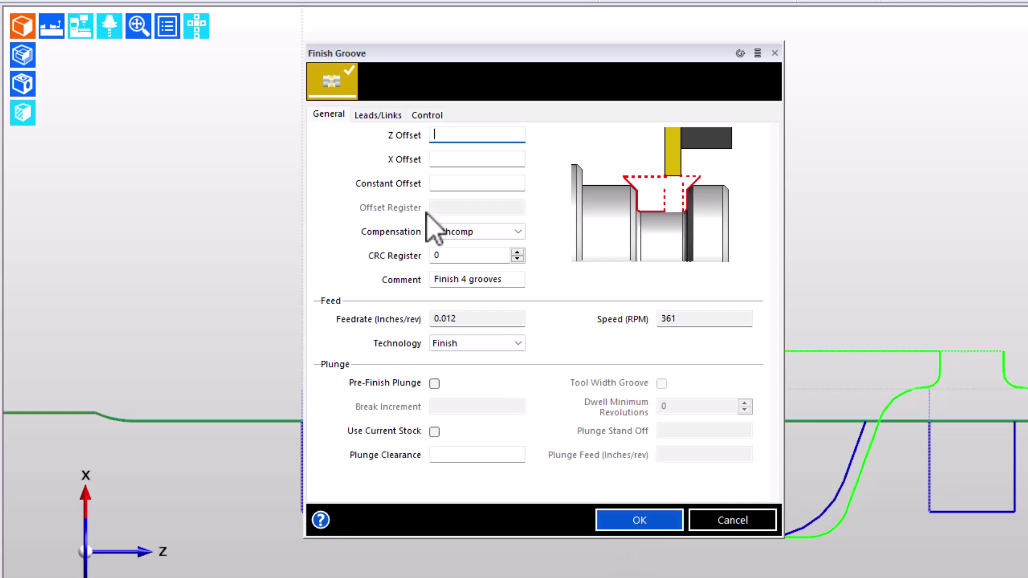
Review the Finish Groove Leads/Links and Control settings, including Change Tool Setting Point.
{"action": "left_click", "coordinate": [383, 117]}
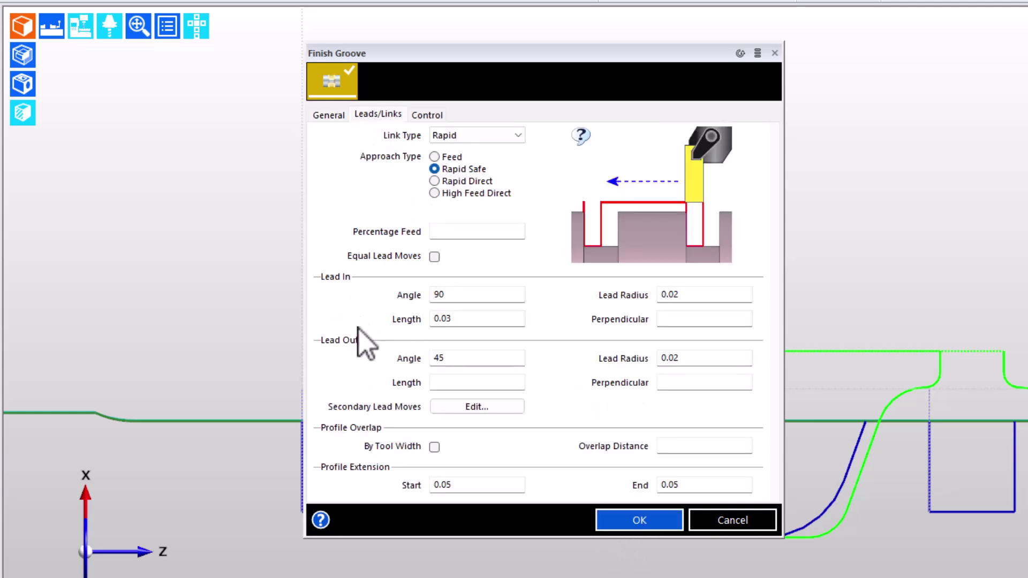
{"action": "left_click", "coordinate": [429, 115]}
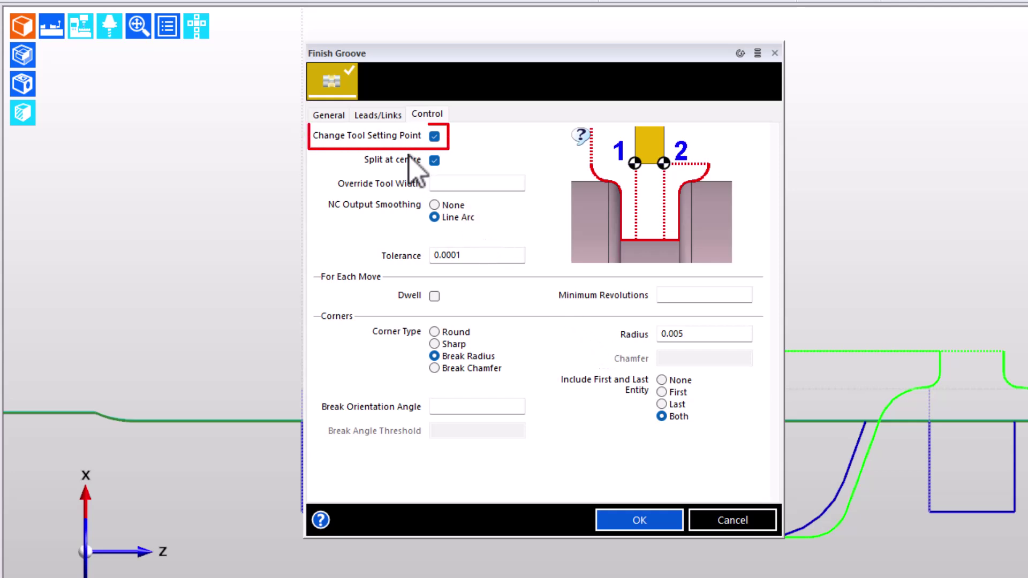
{"action": "mouse_move", "coordinate": [389, 137]}
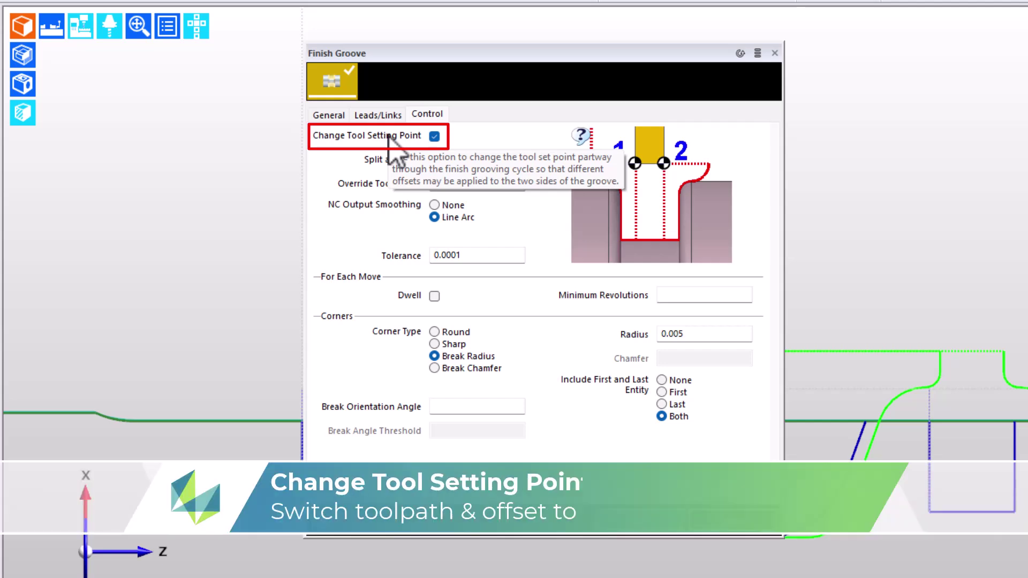
{"action": "mouse_move", "coordinate": [375, 408]}
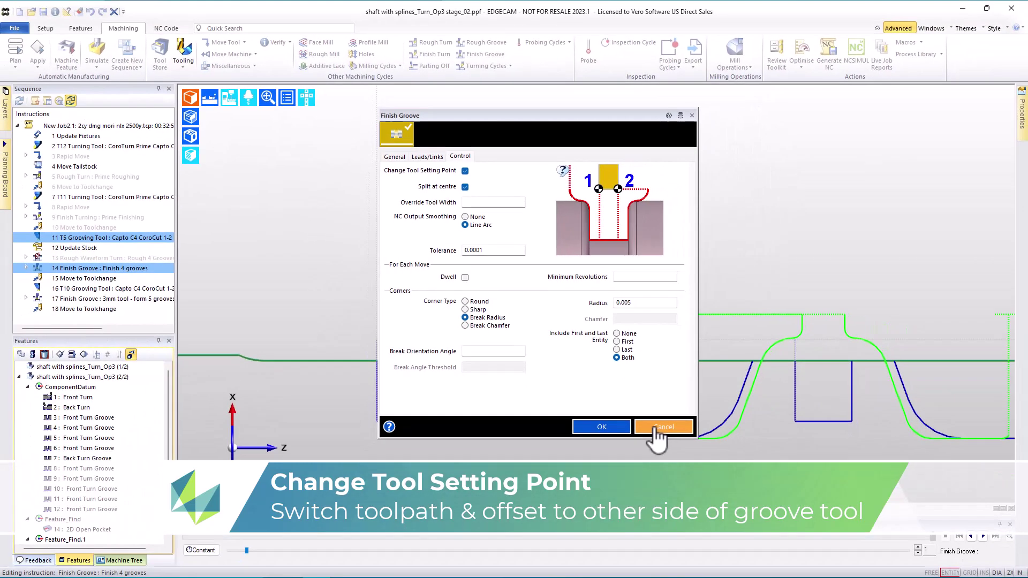
Cancel the Finish Groove cycle and open the Miscellaneous > Select Length Offset code constructor.
{"action": "left_click", "coordinate": [656, 428]}
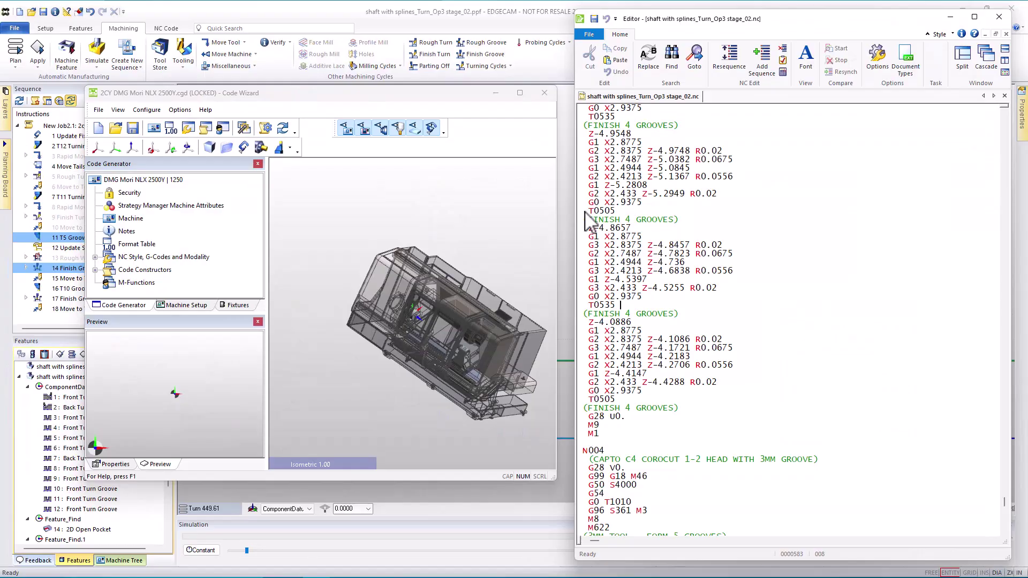
{"action": "left_click", "coordinate": [95, 270]}
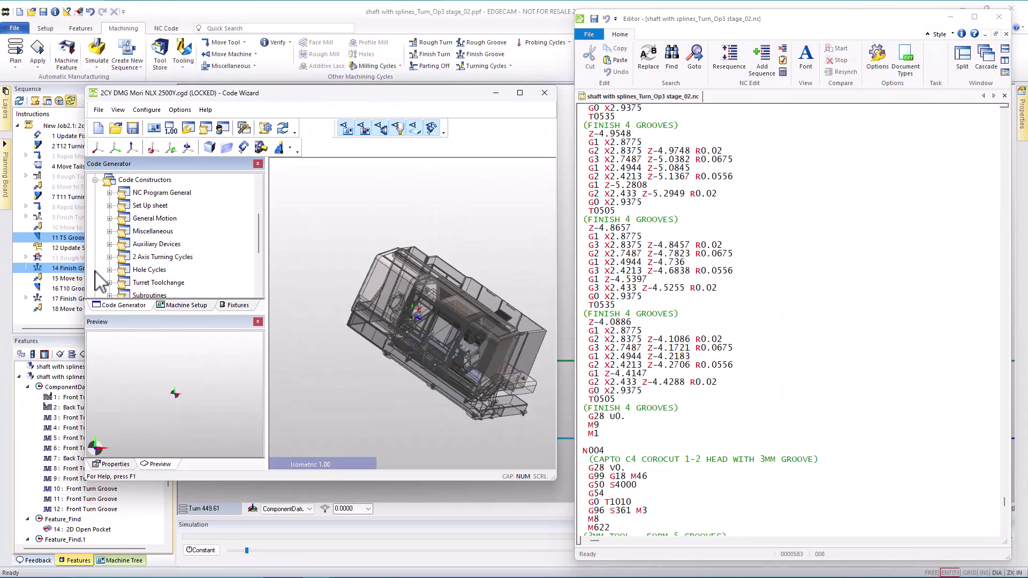
{"action": "left_click", "coordinate": [109, 232]}
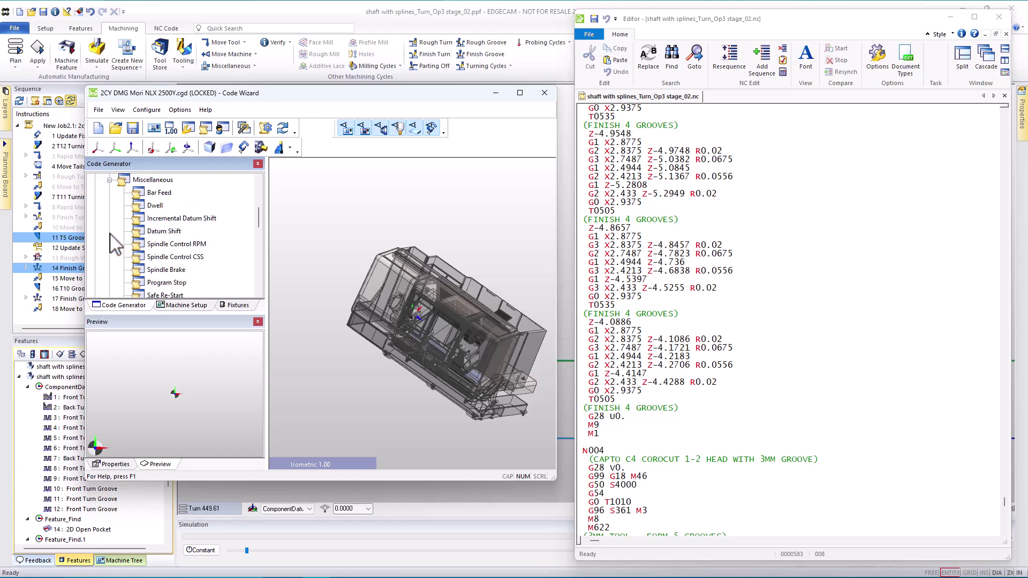
{"action": "scroll", "coordinate": [169, 266], "scroll_direction": "down", "scroll_amount": 2}
{"action": "scroll", "coordinate": [164, 256], "scroll_direction": "down", "scroll_amount": 1}
{"action": "double_click", "coordinate": [169, 257]}
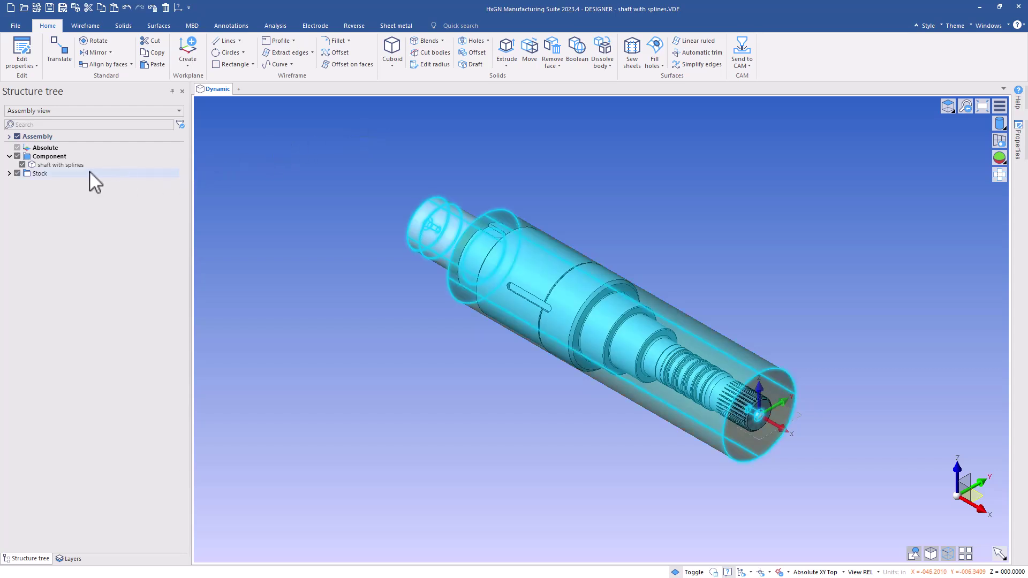
Hide the Stock in the Structure tree and zoom in on the splined end.
{"action": "left_click", "coordinate": [16, 174]}
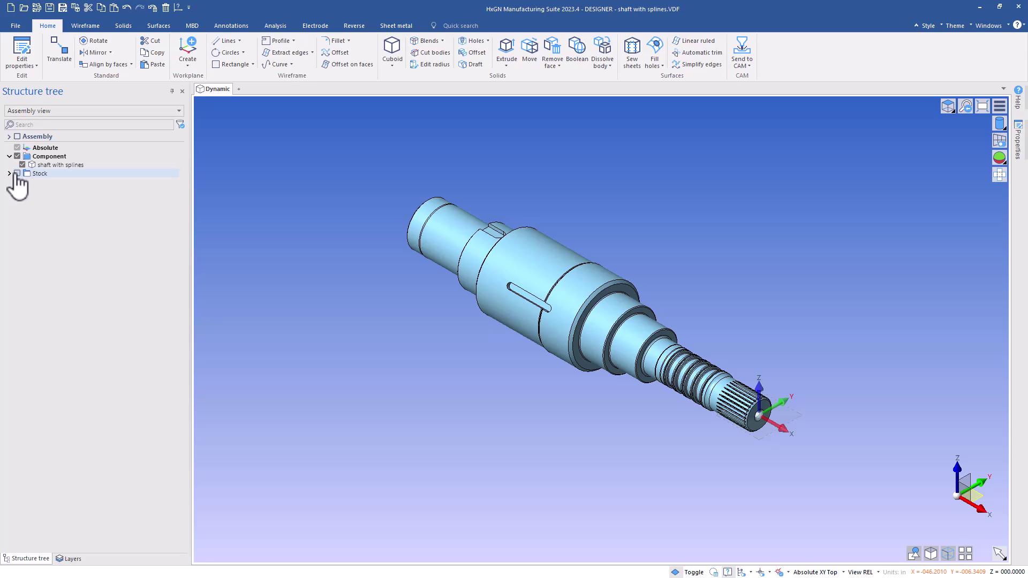
{"action": "scroll", "coordinate": [772, 428], "scroll_direction": "up", "scroll_amount": 4}
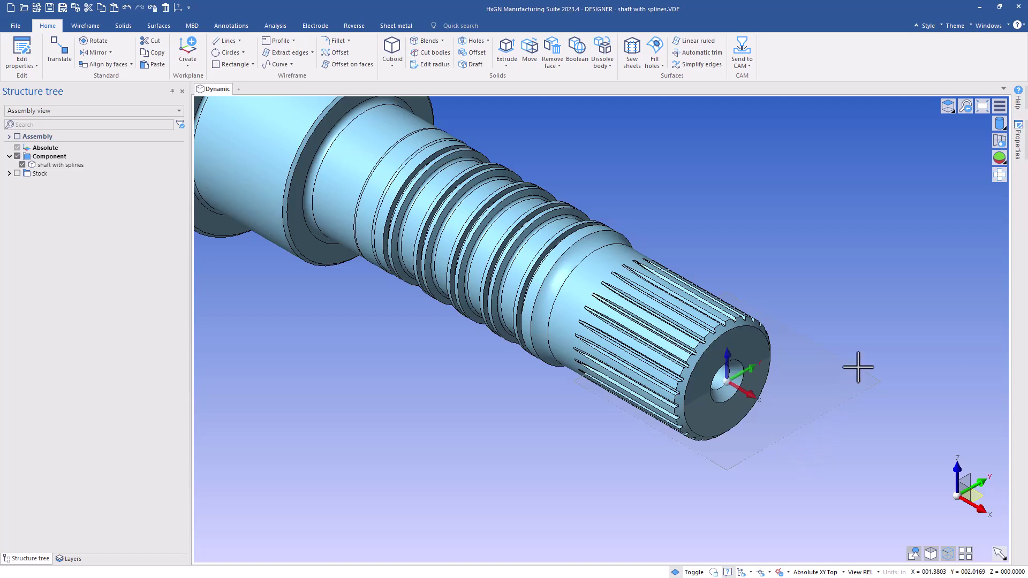
Copy the whole splined shaft and paste it at exactly the same location.
{"action": "left_click", "coordinate": [100, 8]}
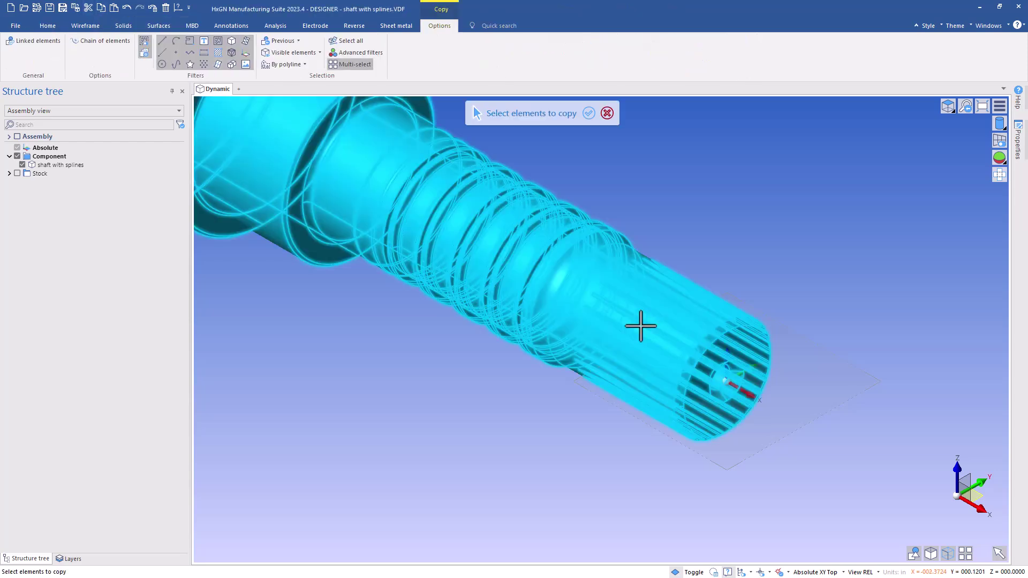
{"action": "left_click", "coordinate": [641, 326]}
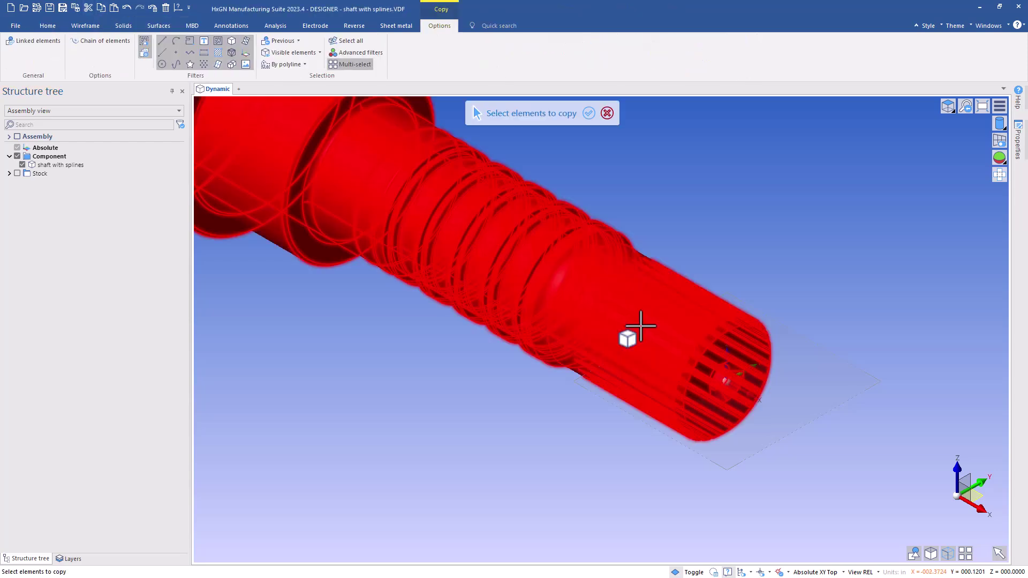
{"action": "left_click", "coordinate": [589, 114]}
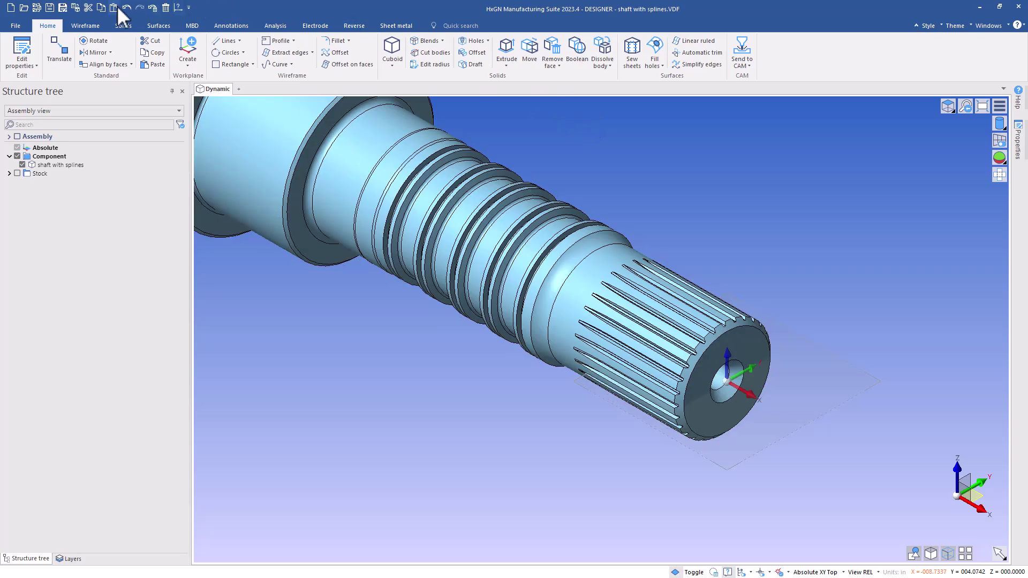
{"action": "left_click", "coordinate": [114, 8]}
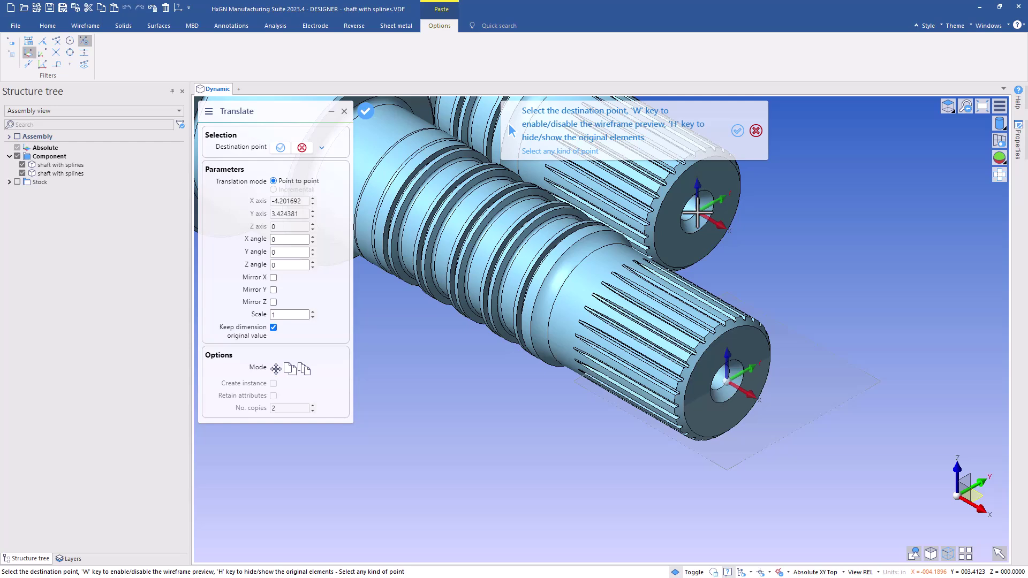
{"action": "key", "text": "Escape"}
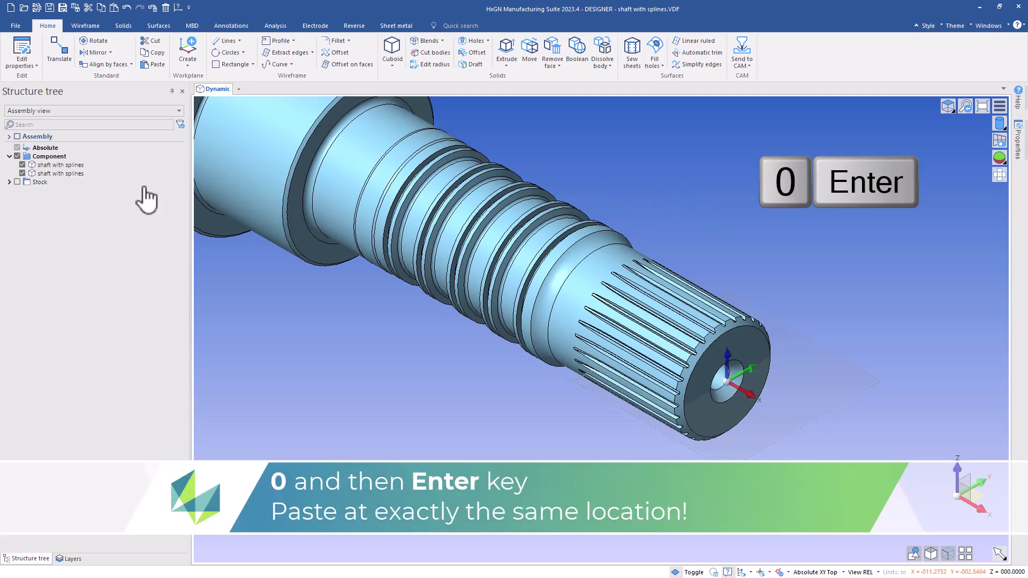
Hide the original shaft and start renaming the copy, selecting 'with splines' in its name.
{"action": "left_click", "coordinate": [23, 165]}
{"action": "left_click", "coordinate": [51, 173]}
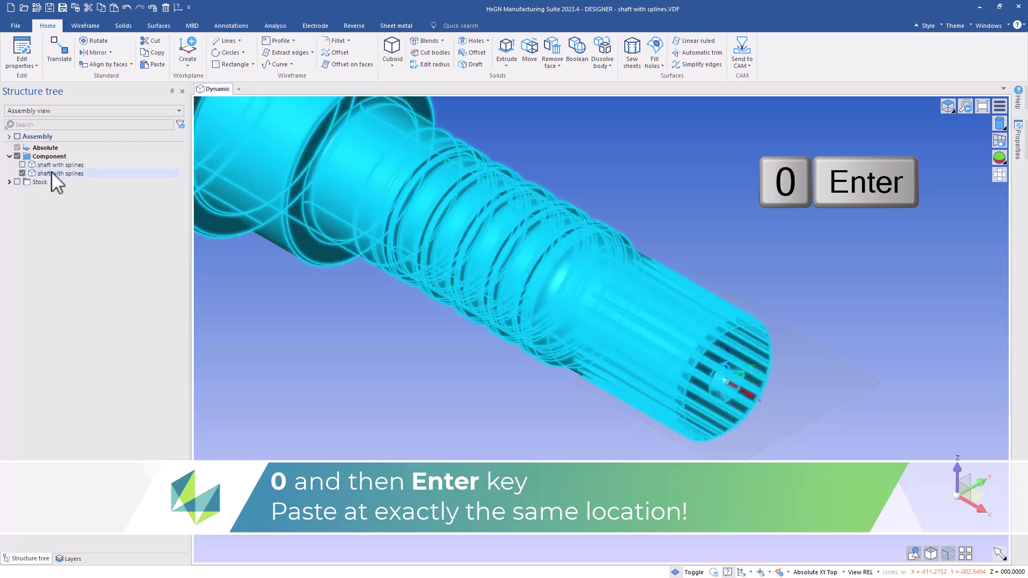
{"action": "right_click", "coordinate": [53, 172]}
{"action": "left_click", "coordinate": [69, 232]}
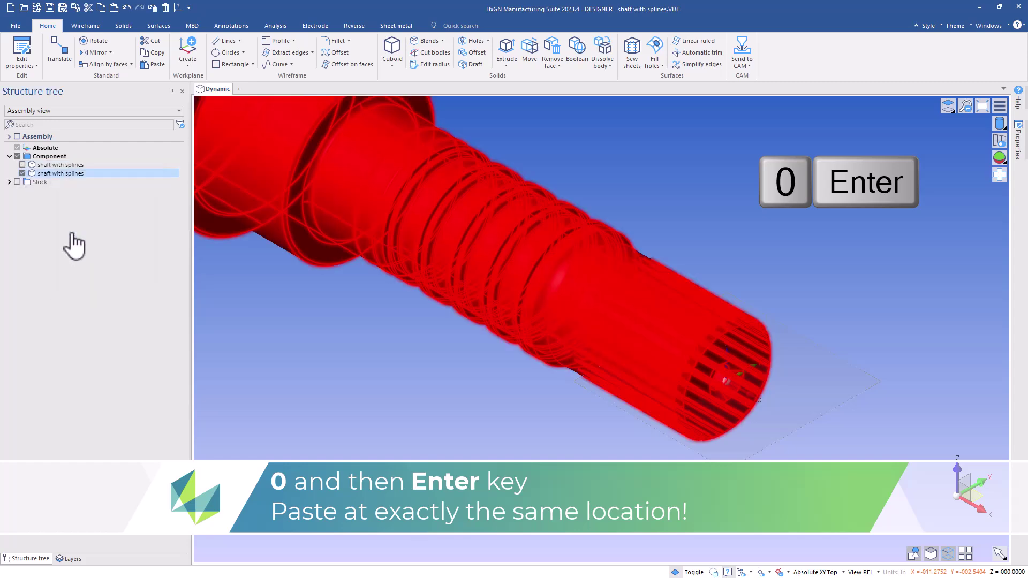
{"action": "left_click_drag", "start_coordinate": [88, 174], "coordinate": [56, 177]}
Rename the pasted shaft copy to 'shaft turn op'.
{"action": "type", "text": "turn op"}
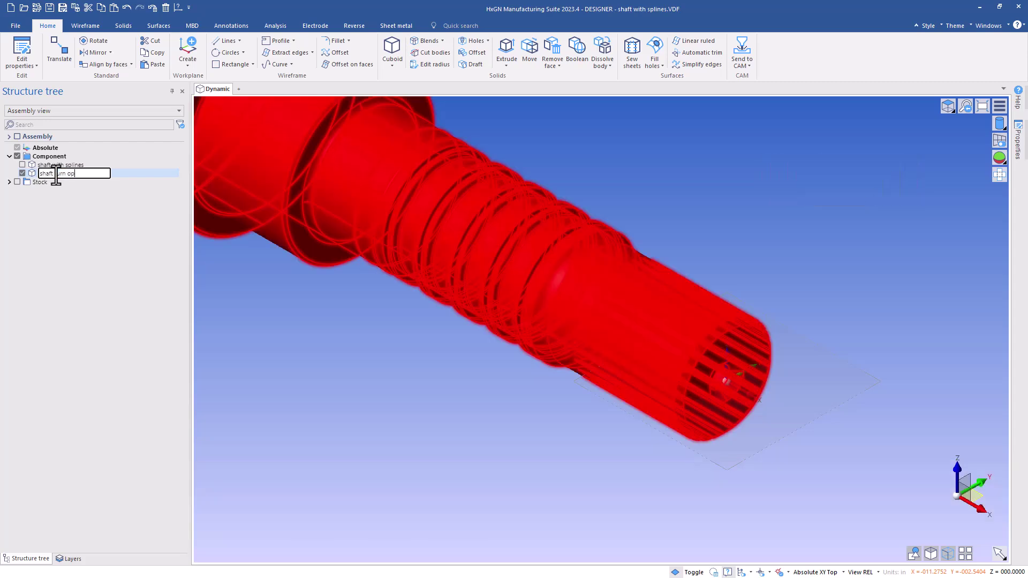
{"action": "key", "text": "Return"}
{"action": "left_click", "coordinate": [75, 274]}
Set the colour of the 'shaft turn op' solid to orange in its element properties.
{"action": "left_click", "coordinate": [22, 51]}
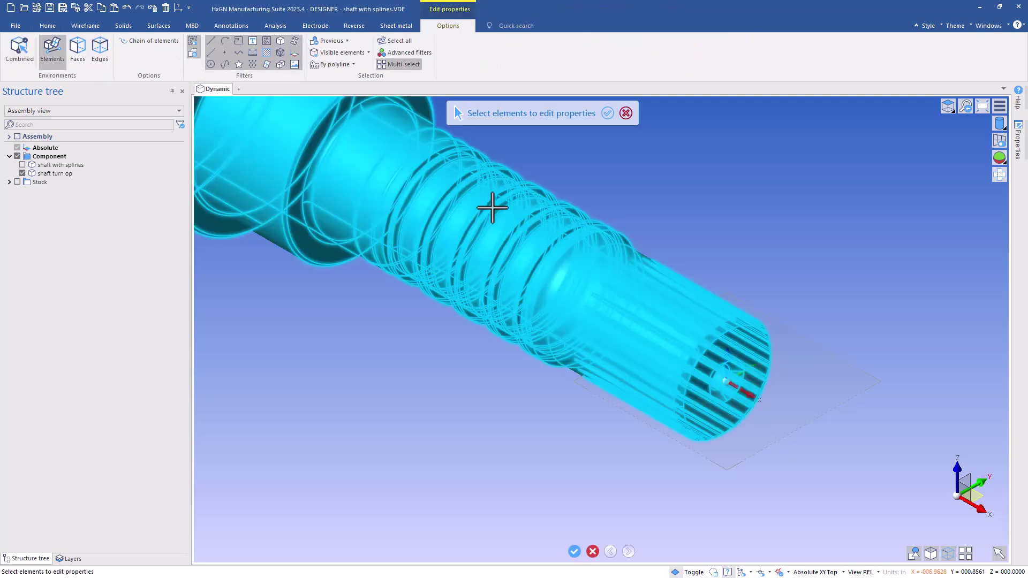
{"action": "left_click", "coordinate": [490, 210]}
{"action": "middle_click", "coordinate": [502, 202]}
{"action": "left_click", "coordinate": [891, 143]}
{"action": "left_click", "coordinate": [904, 175]}
{"action": "middle_click", "coordinate": [682, 170]}
{"action": "middle_click", "coordinate": [699, 175]}
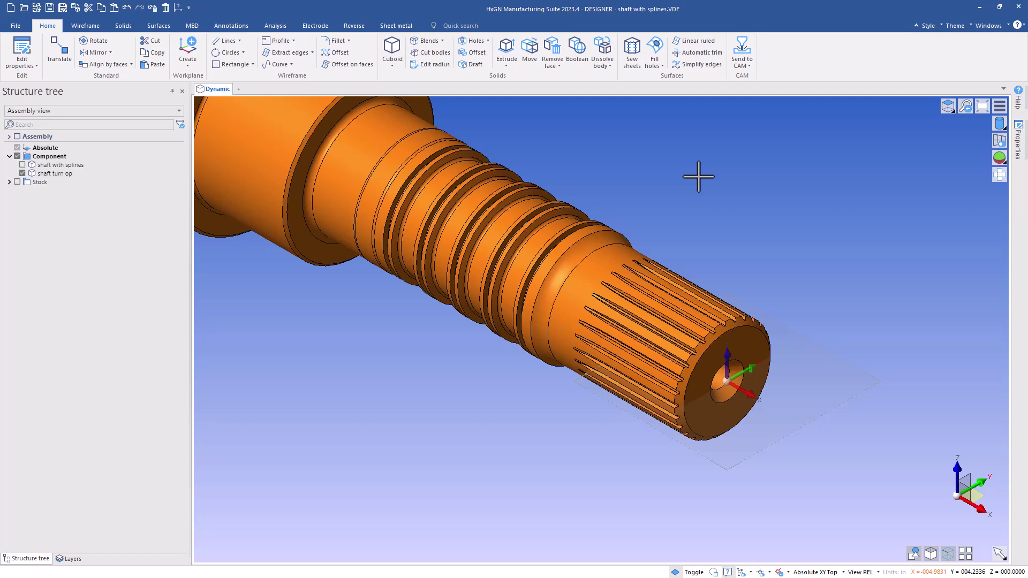
In Top view, use Remove face with Detach and heal on the window-selected spline faces.
{"action": "left_click", "coordinate": [949, 109]}
{"action": "left_click", "coordinate": [948, 123]}
{"action": "scroll", "coordinate": [868, 327], "scroll_direction": "up", "scroll_amount": 5}
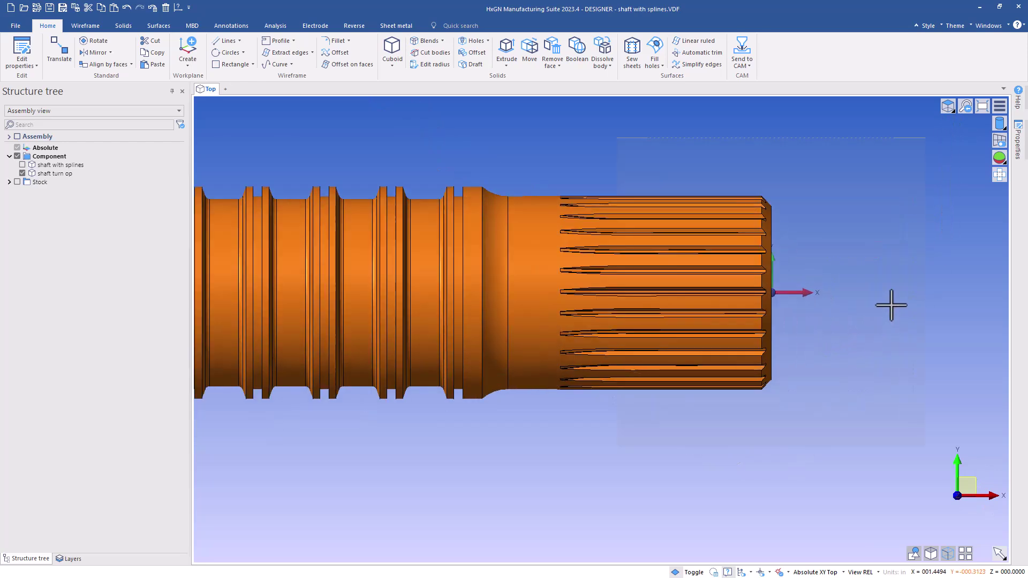
{"action": "left_click", "coordinate": [552, 47]}
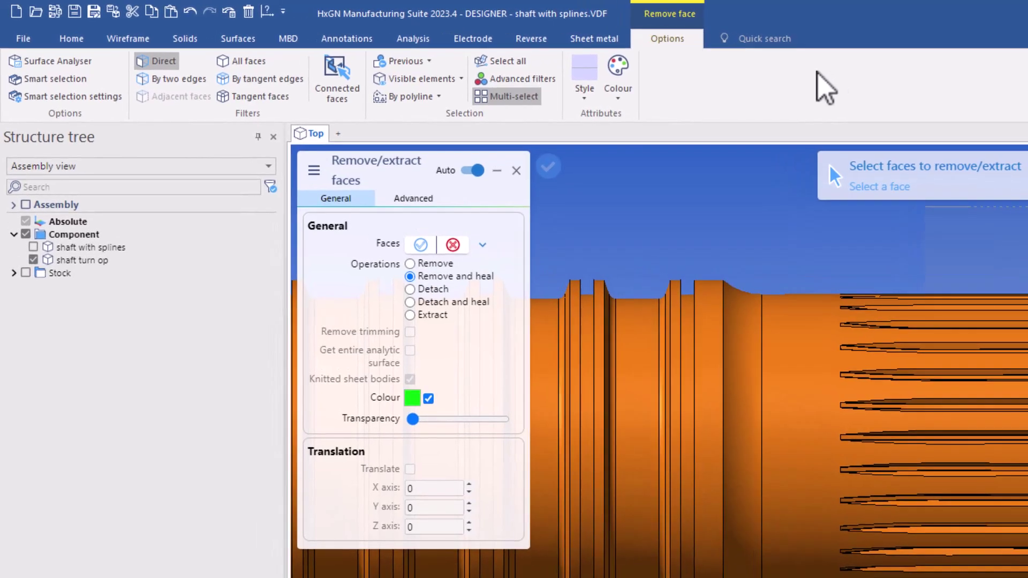
{"action": "left_click", "coordinate": [414, 303]}
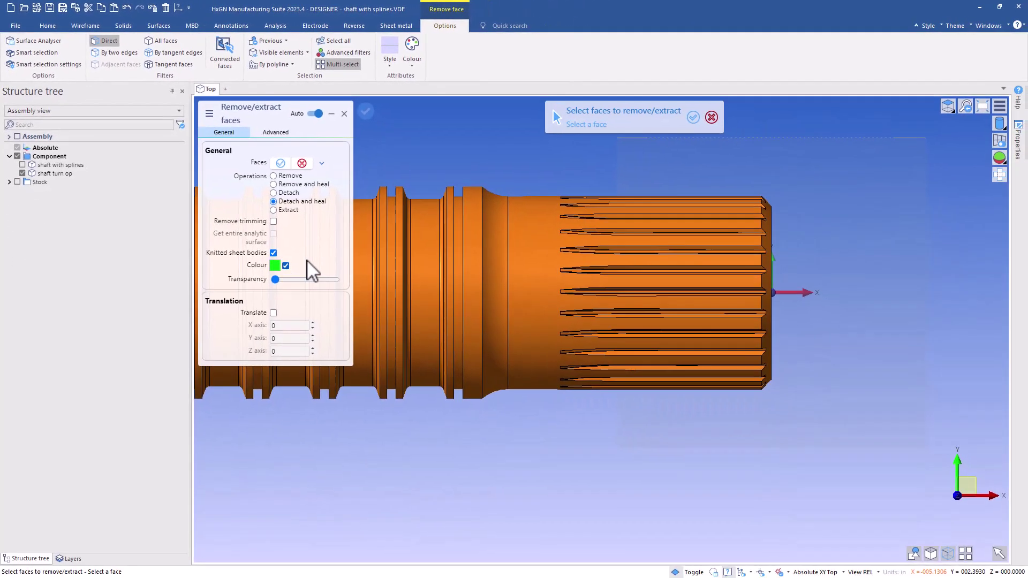
{"action": "left_click_drag", "start_coordinate": [545, 176], "coordinate": [800, 408]}
{"action": "middle_click_drag", "start_coordinate": [886, 323], "coordinate": [809, 333]}
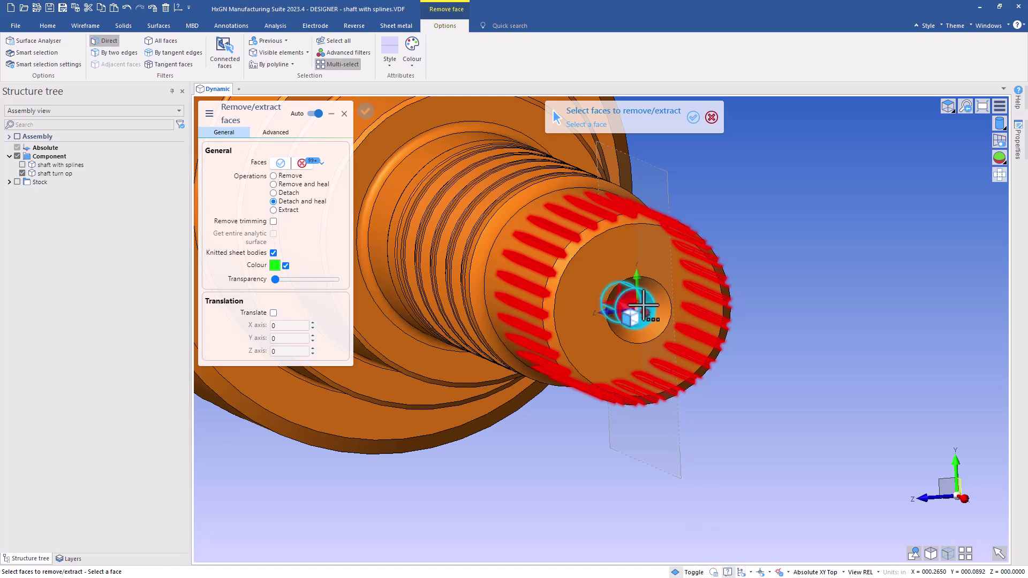
{"action": "middle_click", "coordinate": [824, 212]}
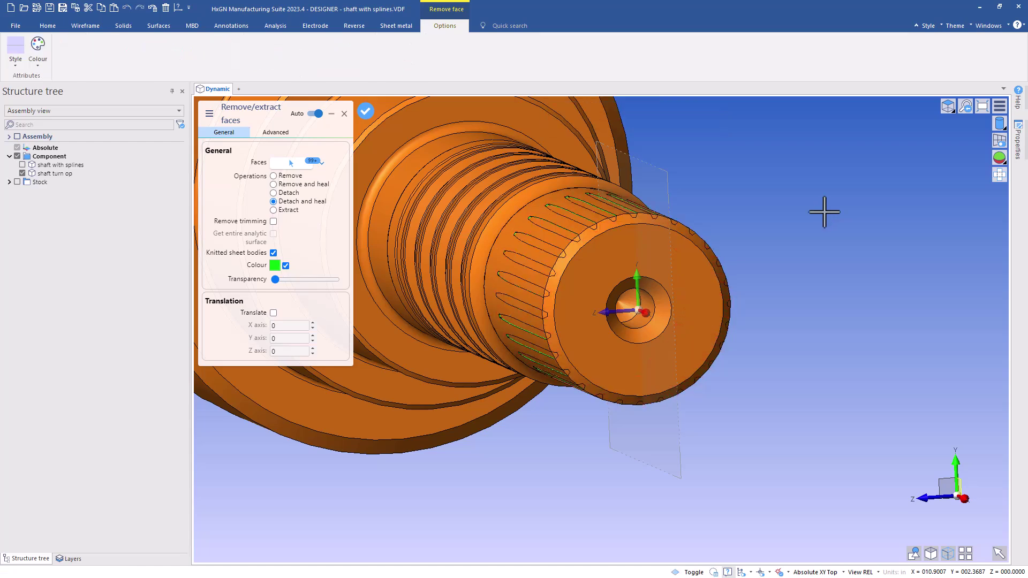
{"action": "key", "text": "Escape"}
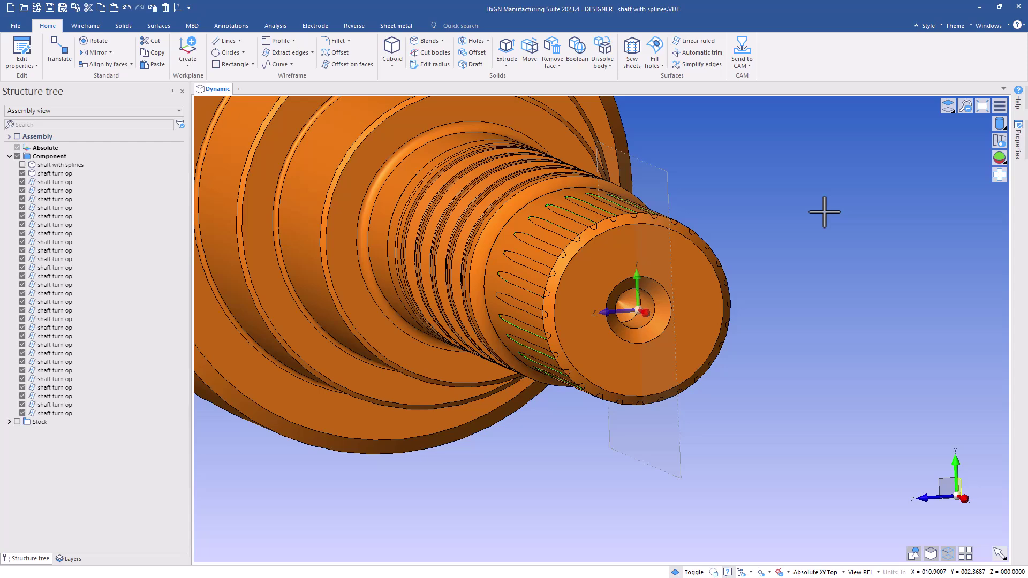
Hide the other components and the shaft solid so only the detached spline bodies show.
{"action": "left_click", "coordinate": [17, 156]}
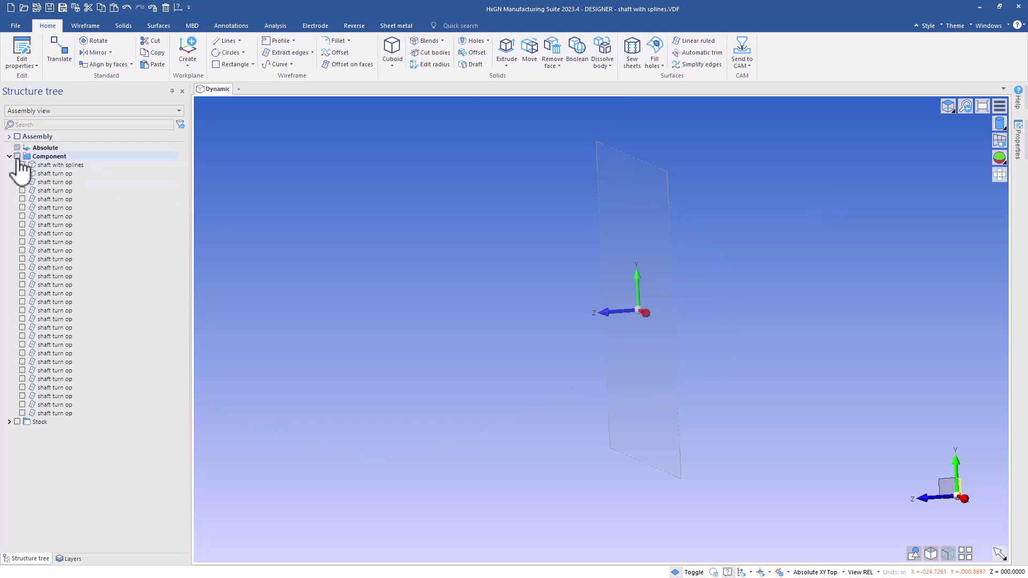
{"action": "left_click", "coordinate": [22, 174]}
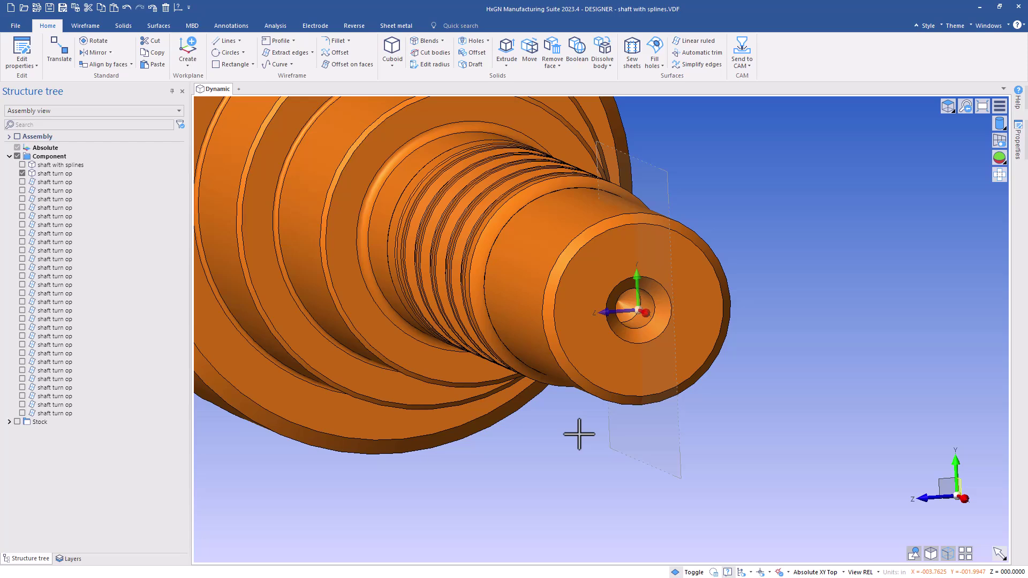
{"action": "left_click", "coordinate": [22, 173]}
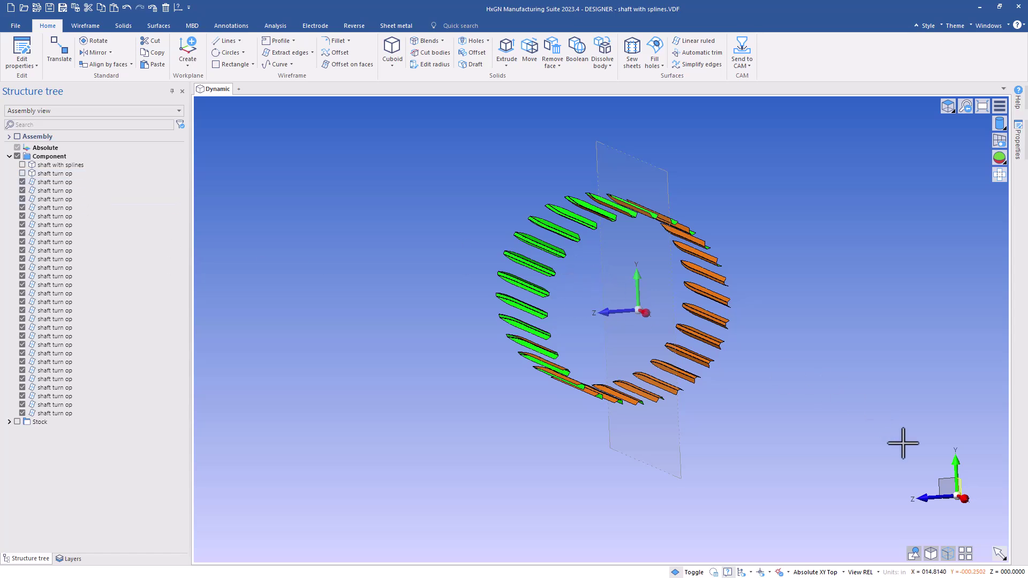
Delete all detached spline bodies except one, then show the 'shaft turn op' solid again.
{"action": "mouse_move", "coordinate": [535, 270]}
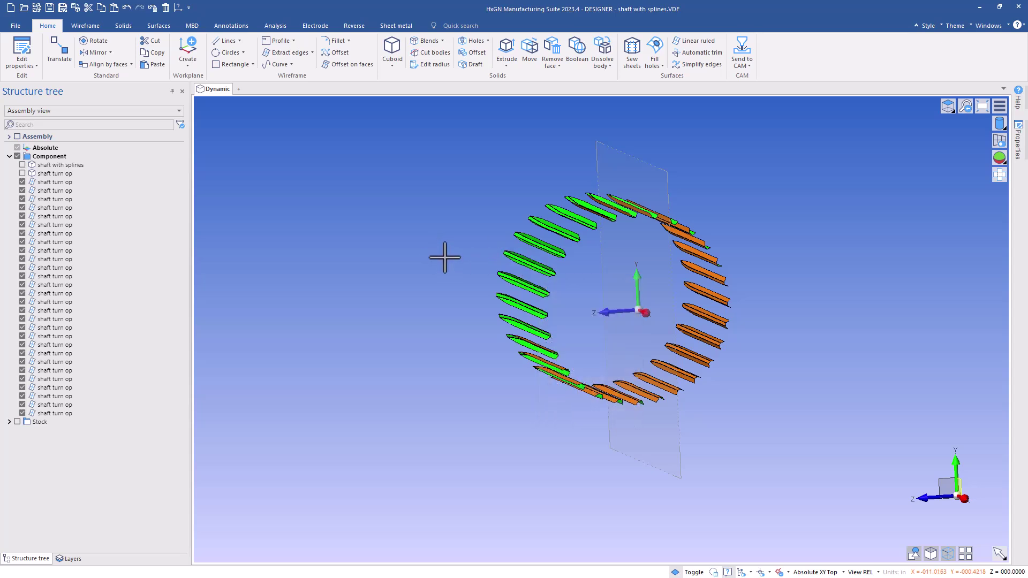
{"action": "left_click", "coordinate": [166, 9]}
{"action": "left_click_drag", "start_coordinate": [470, 152], "coordinate": [793, 477]}
{"action": "left_click", "coordinate": [528, 306]}
{"action": "key", "text": "Return"}
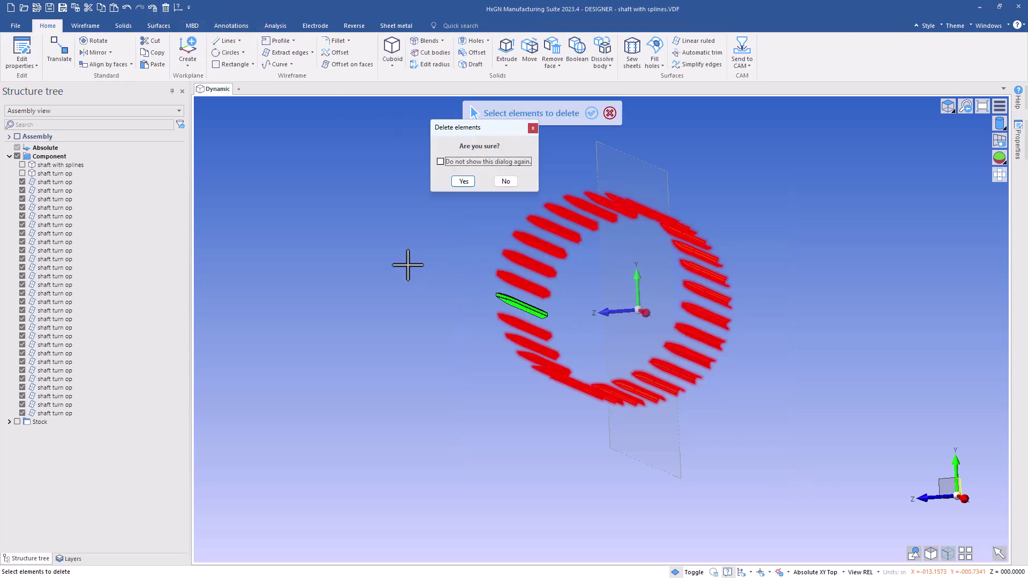
{"action": "left_click", "coordinate": [464, 181]}
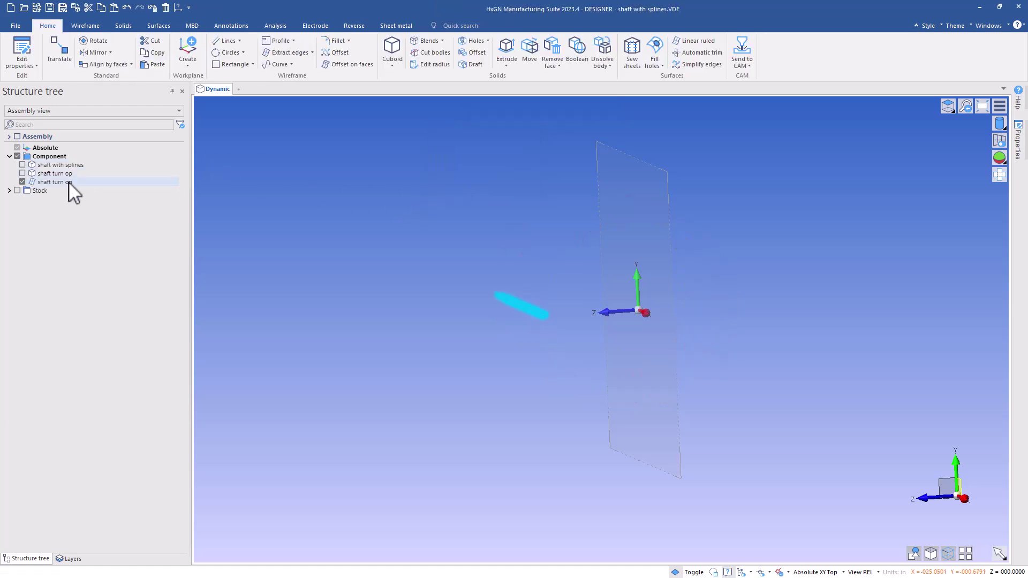
{"action": "left_click", "coordinate": [23, 173]}
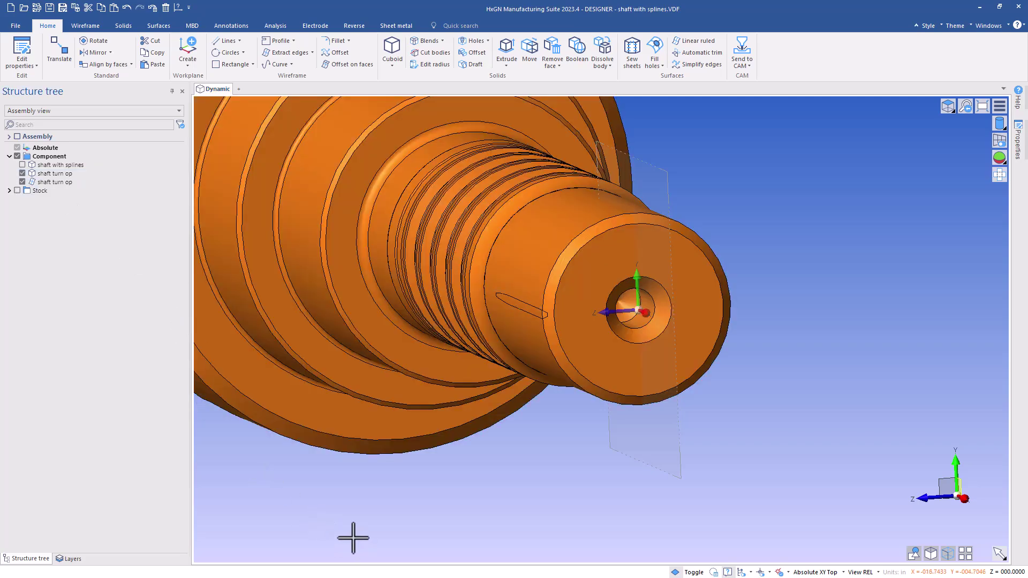
Show the original splined shaft and the Stock folder's WIP cylinder in the Structure tree.
{"action": "left_click", "coordinate": [22, 165]}
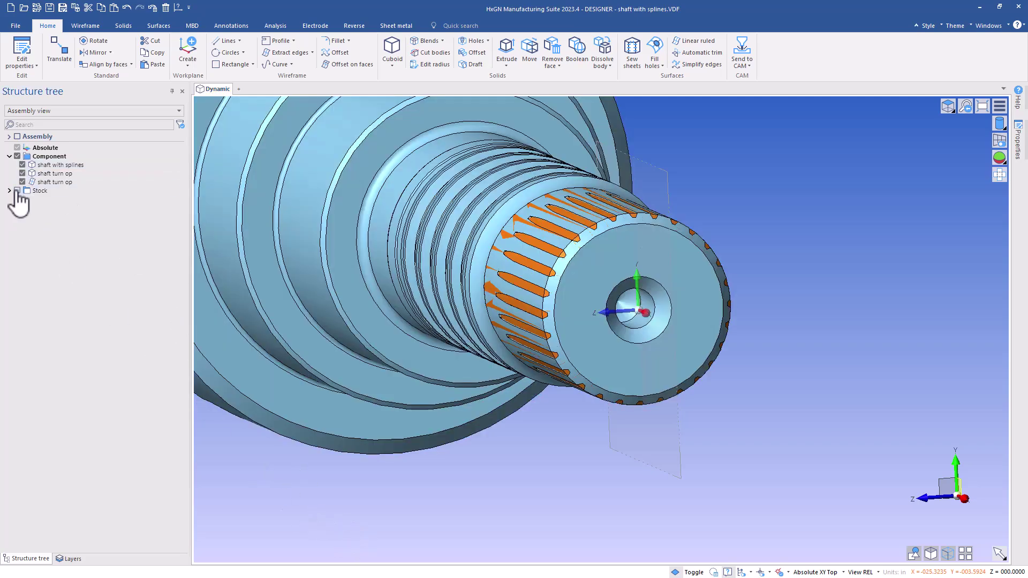
{"action": "left_click", "coordinate": [17, 191]}
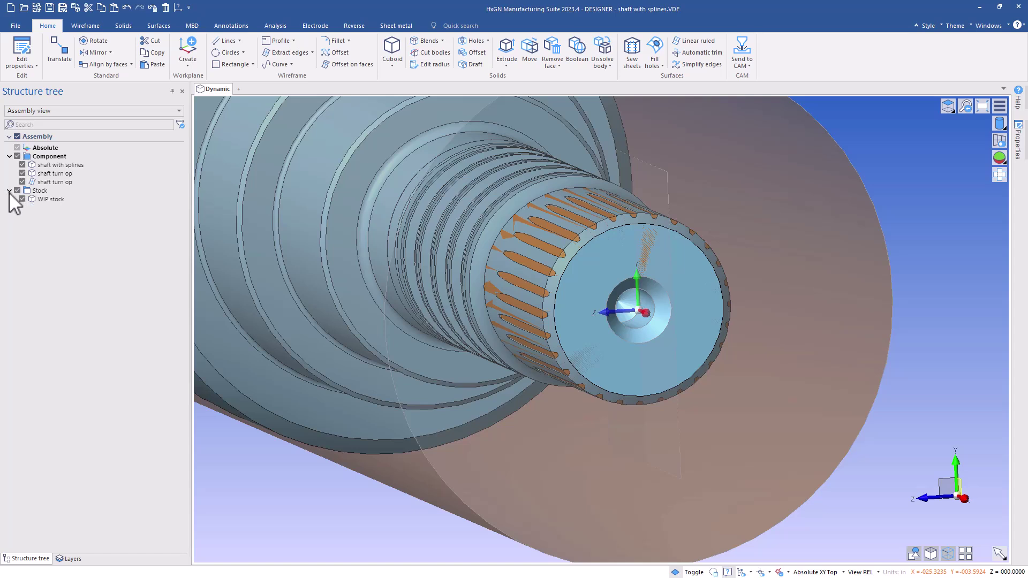